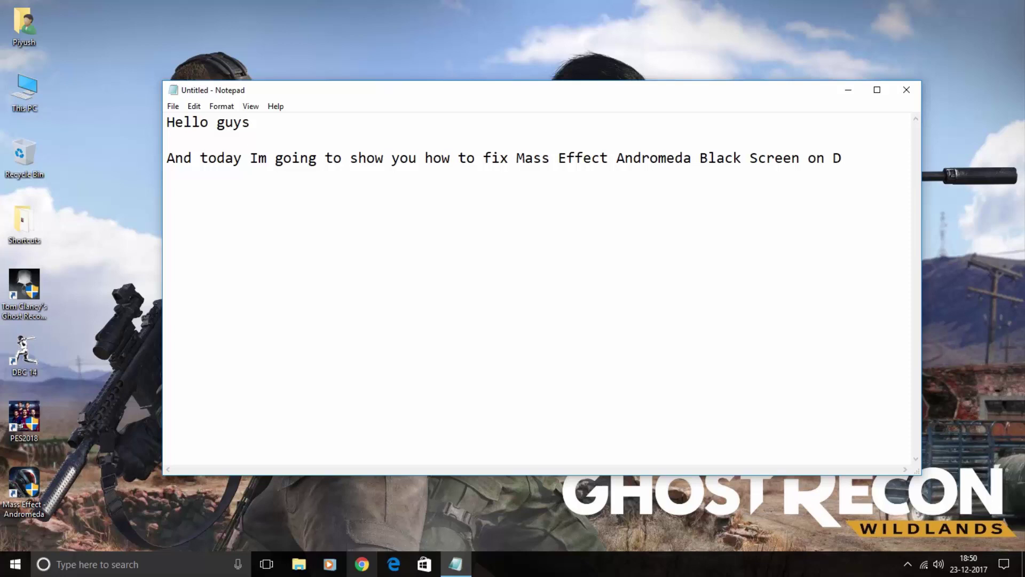
Step: Finish the introductory sentence in the note with "Dual core Processor", placing "Processor" on a new line
text(ual core)
key(Return)
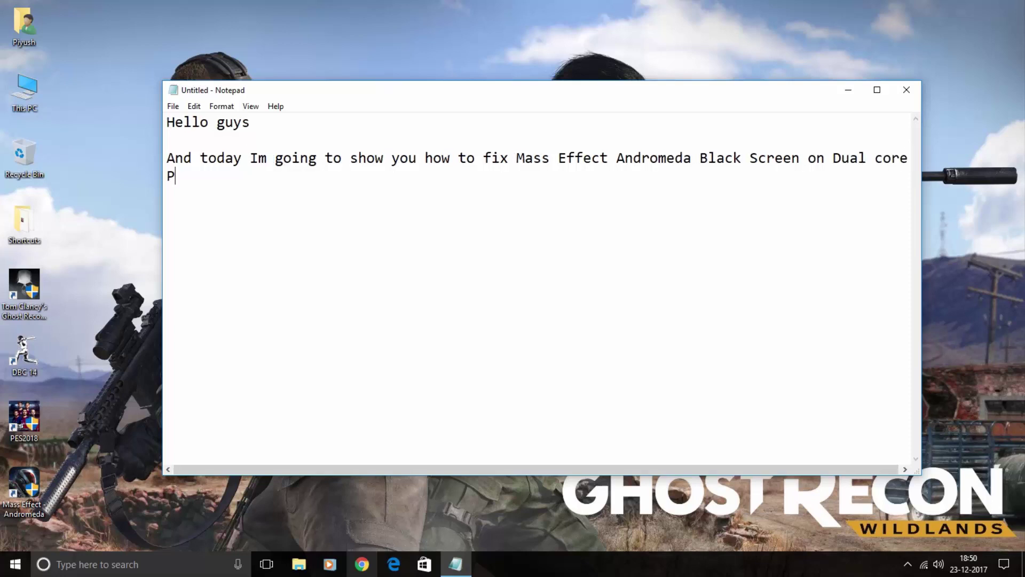
text(Processor)
Step: Add the first instruction to the note: "1 Download the file" with "link in description" on the line below
text(ownl)
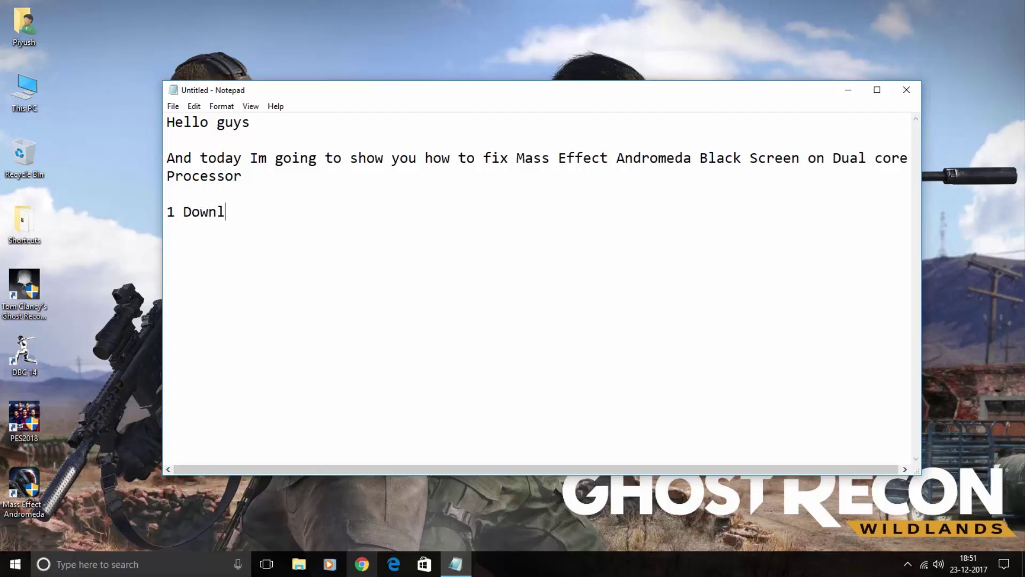
text(oad )
text(the l)
text(ile)
key(Return)
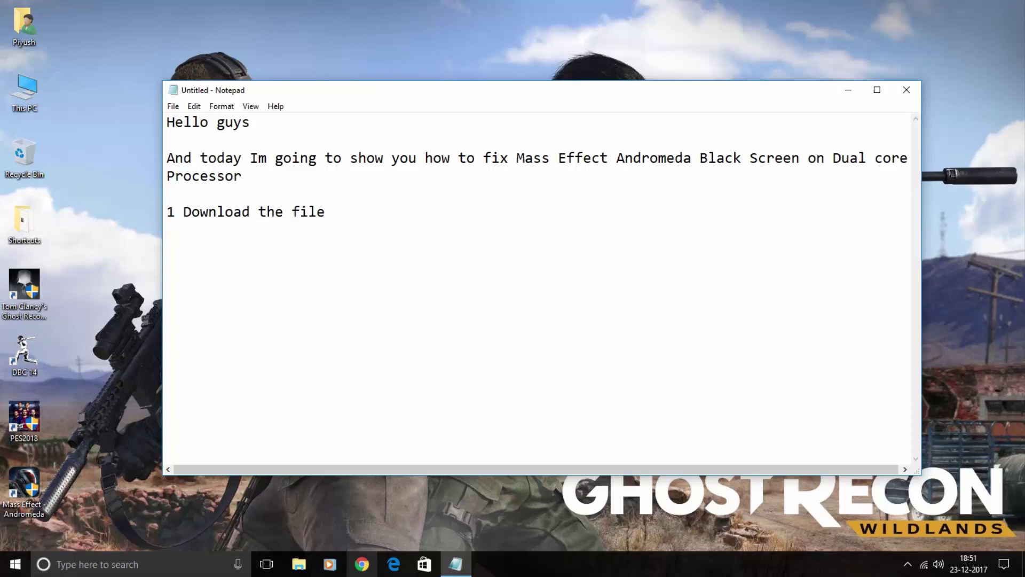
text(link in desc)
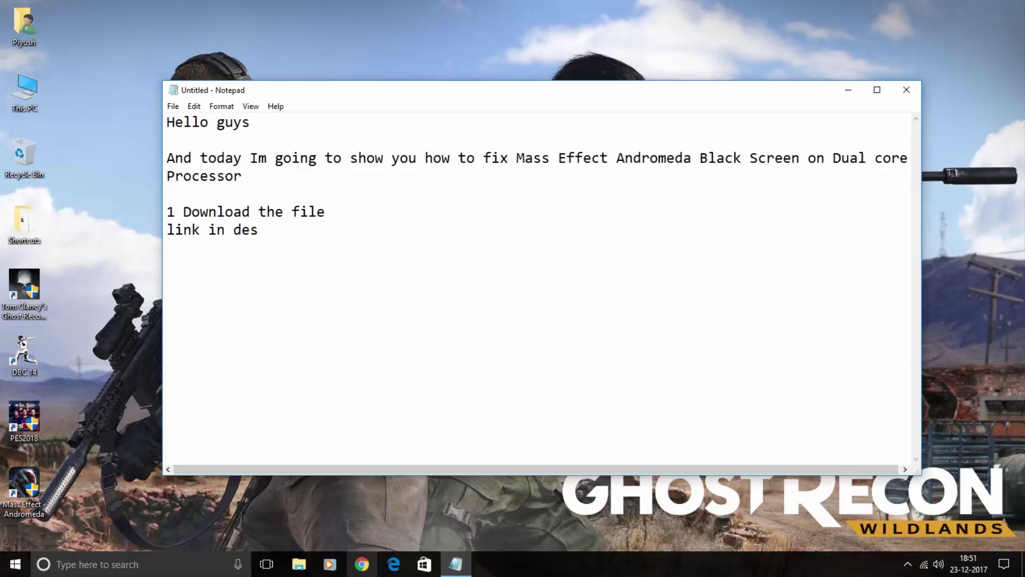
text(ription)
Step: Switch to Chrome, close the Windows Media Player window, and open the MEGA page from the full browsing history
click(359, 565)
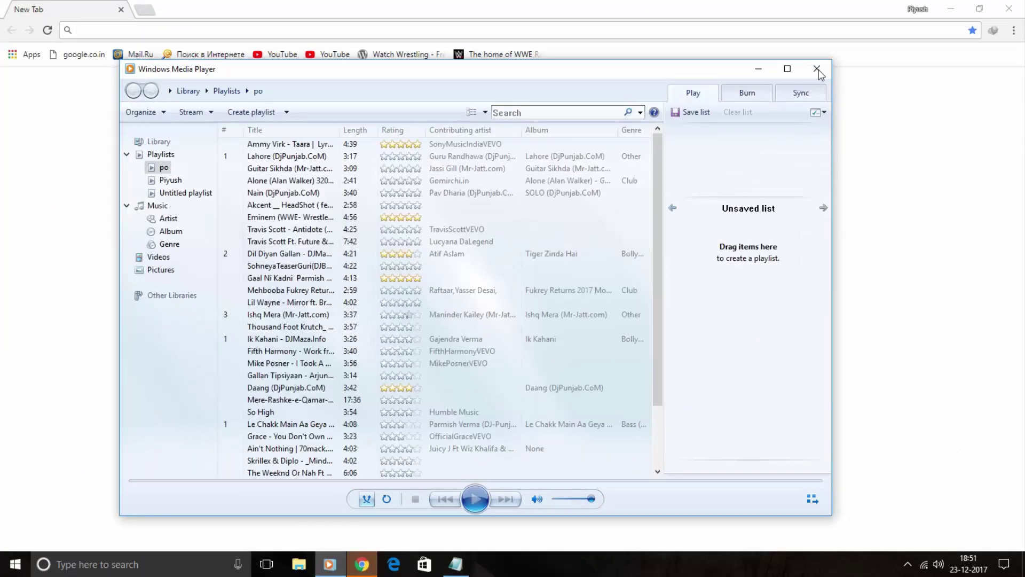
click(818, 69)
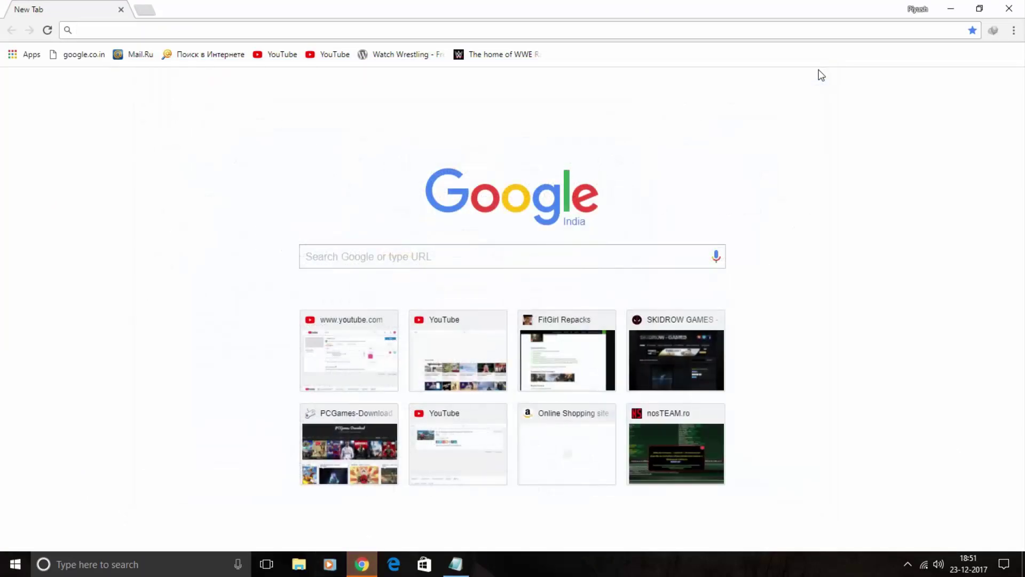
click(1011, 31)
mouse_move(938, 100)
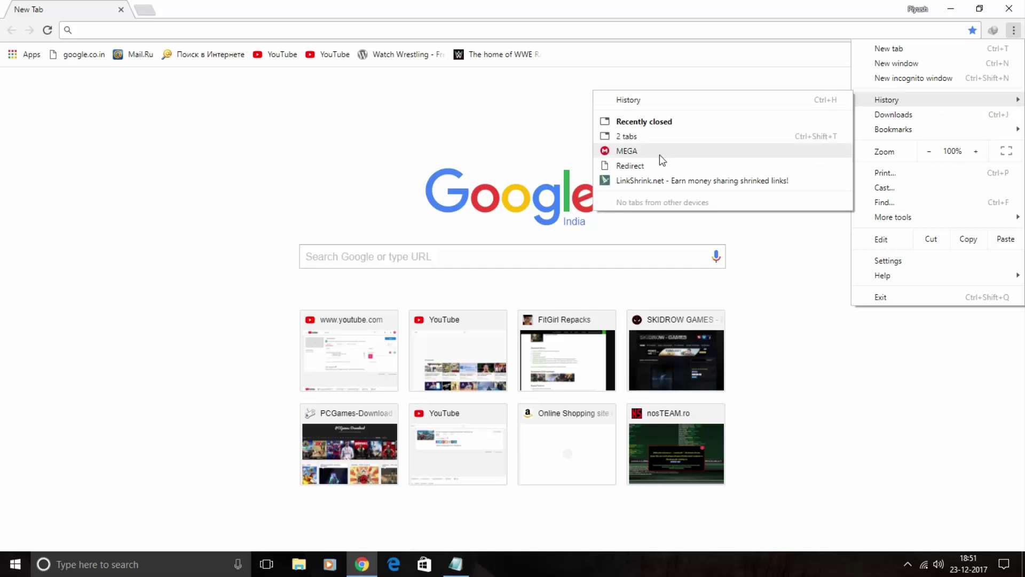
click(637, 100)
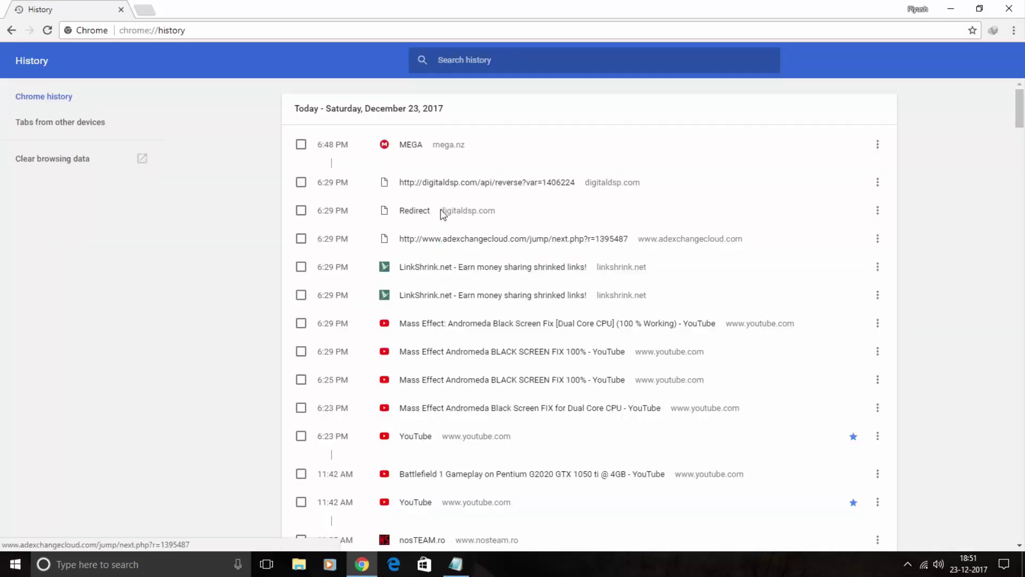
click(411, 148)
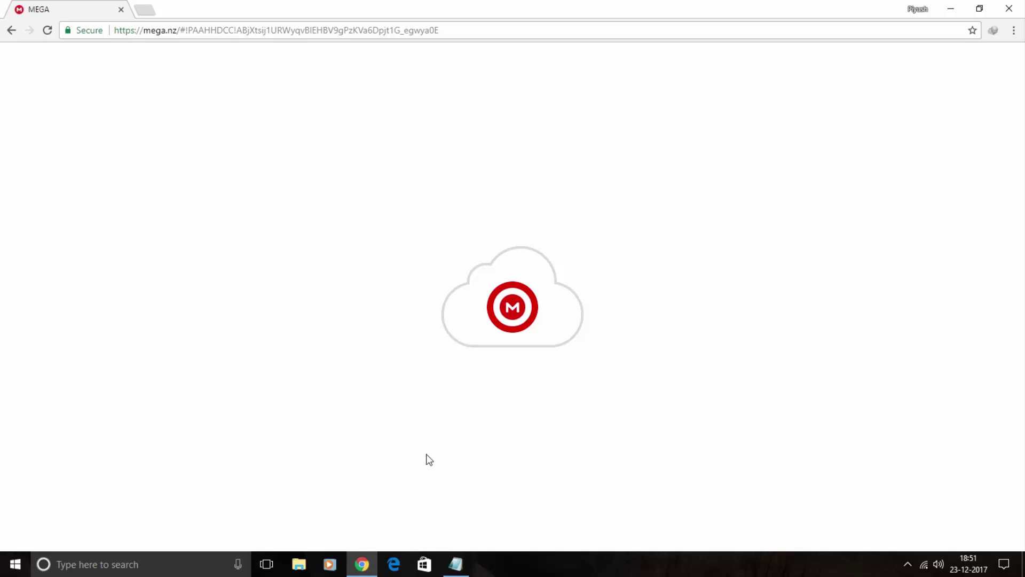
Step: Switch to Notepad and add the second instruction: "2 Now download and open it"
click(456, 564)
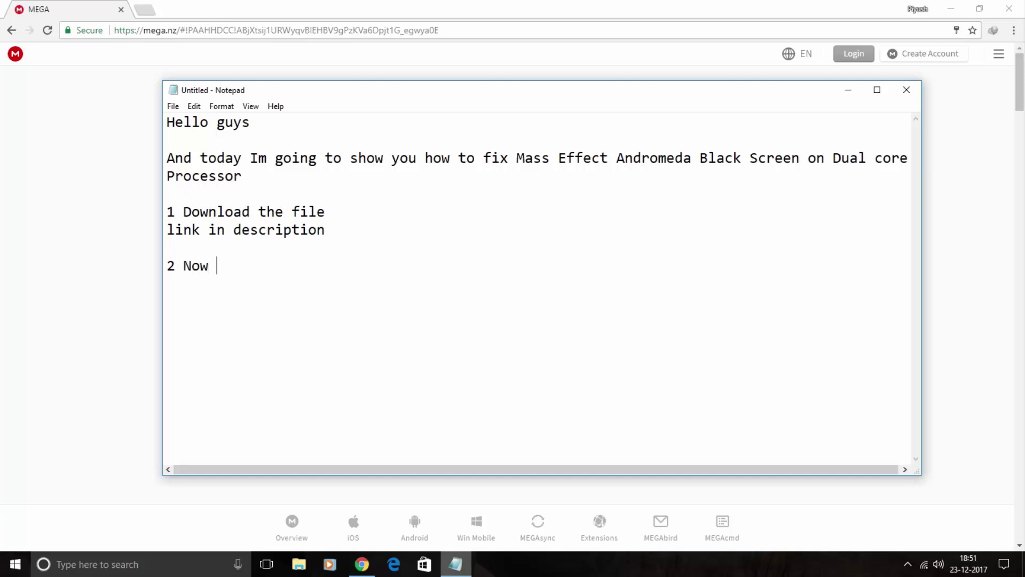
text(ownload and ope)
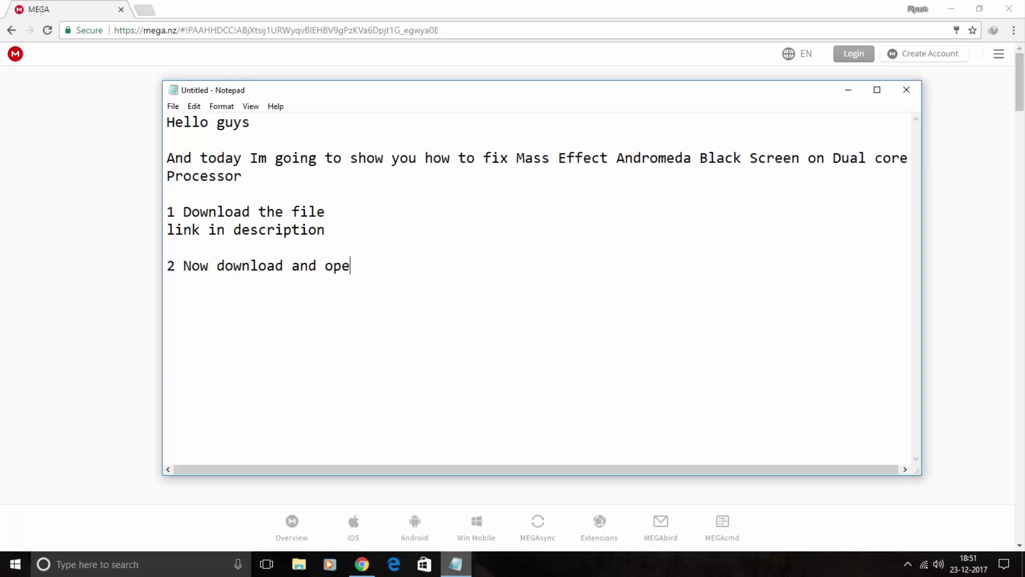
text(n it)
Step: Return to Chrome and download Extreme Injector v3 (ME-A).rar from the MEGA page
key(alt+Tab)
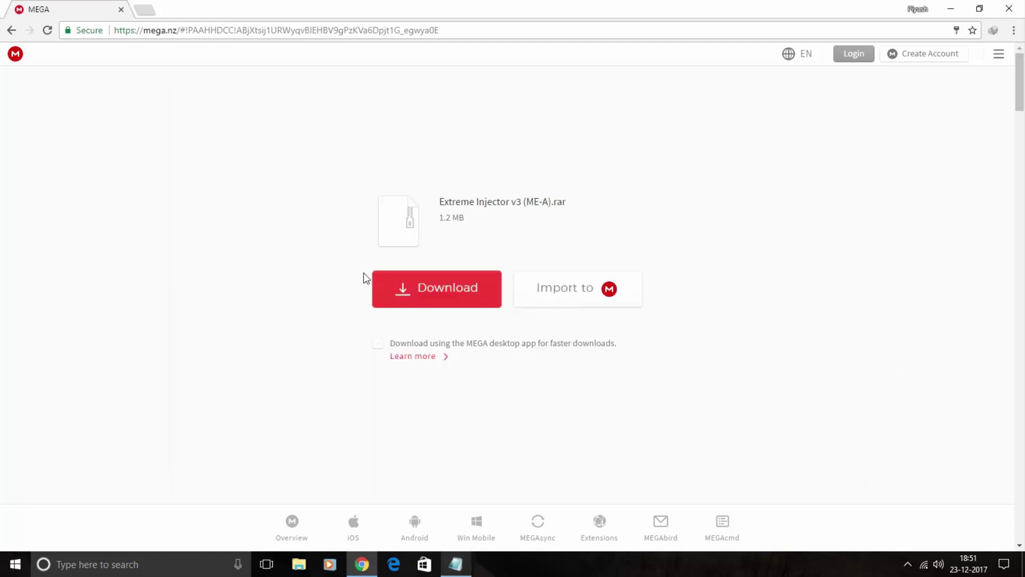
click(416, 290)
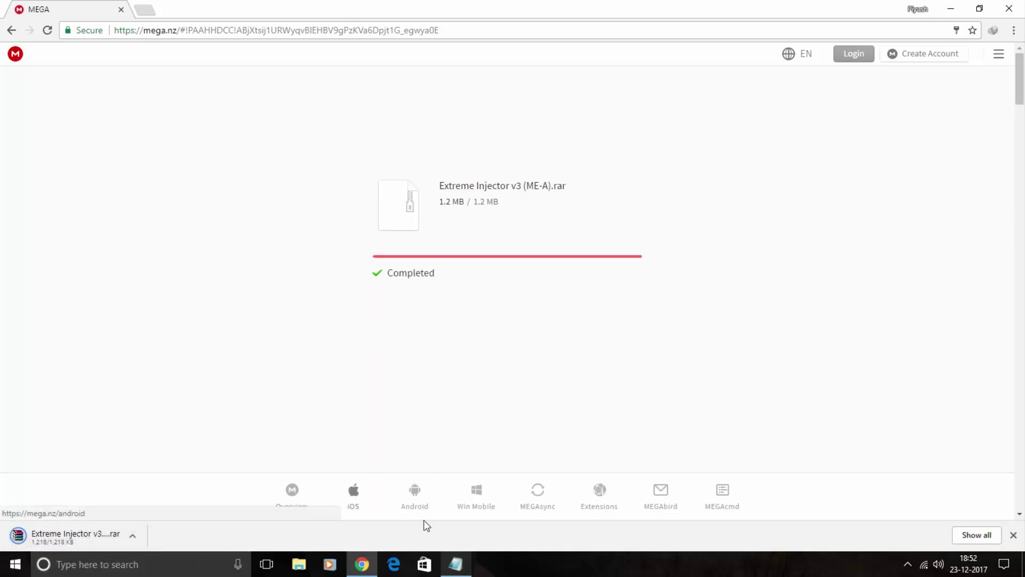
Step: Switch to Notepad and add the third instruction: "3 Now paste it in your Mass effect game librabry"
click(456, 566)
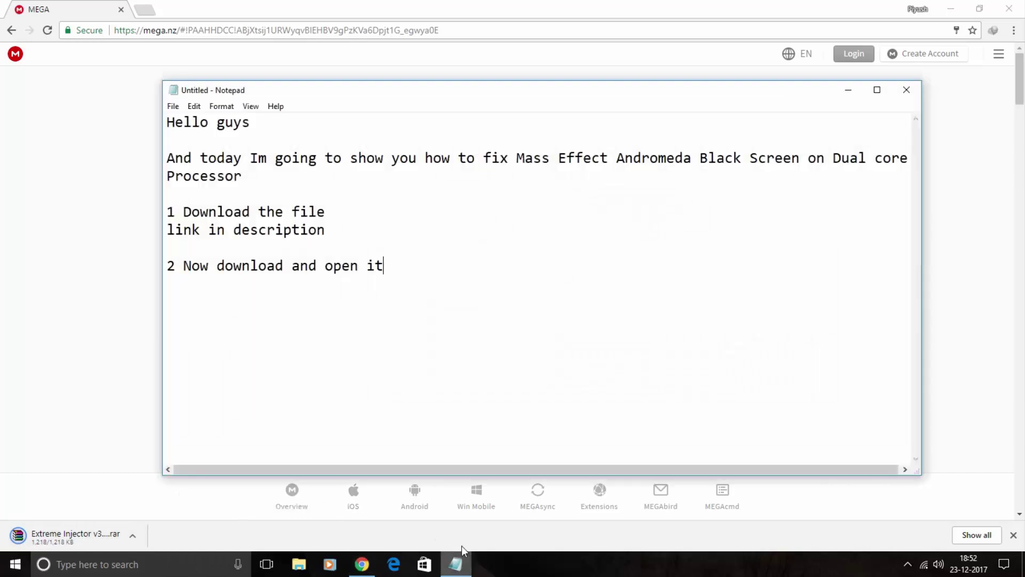
text(No)
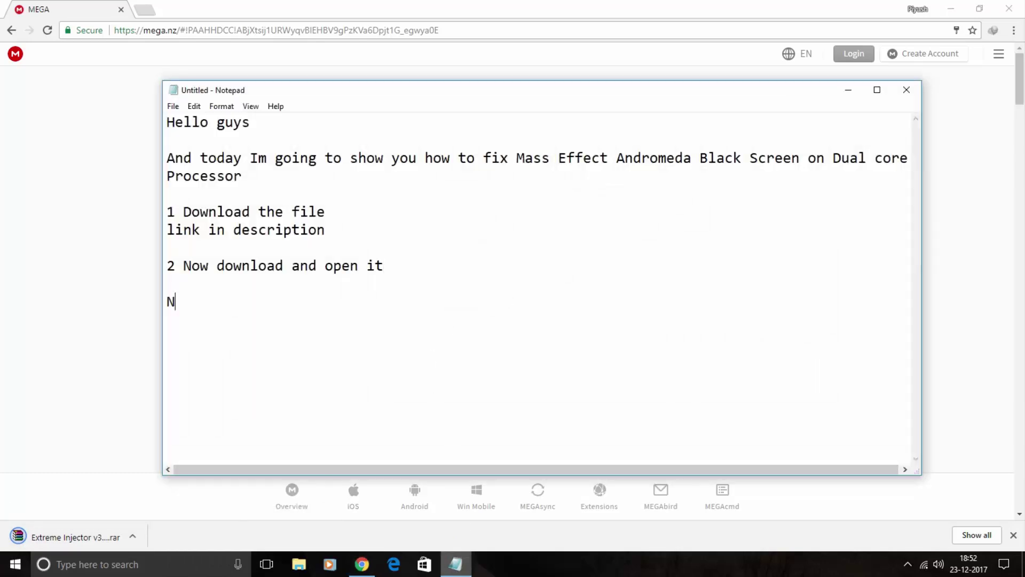
key(BackSpace)
key(BackSpace)
text(3 Now paste )
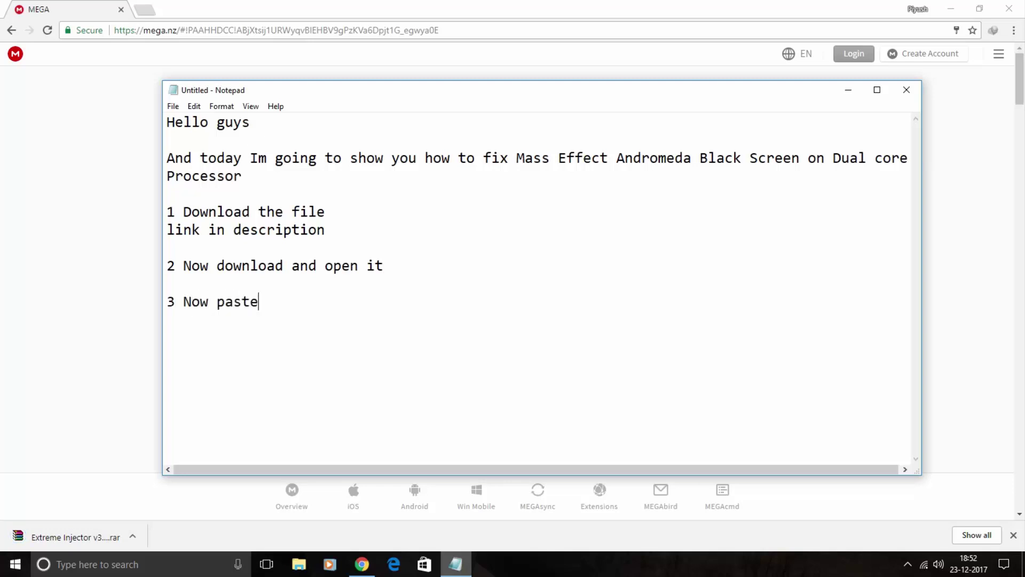
text(it in your Mass effect li)
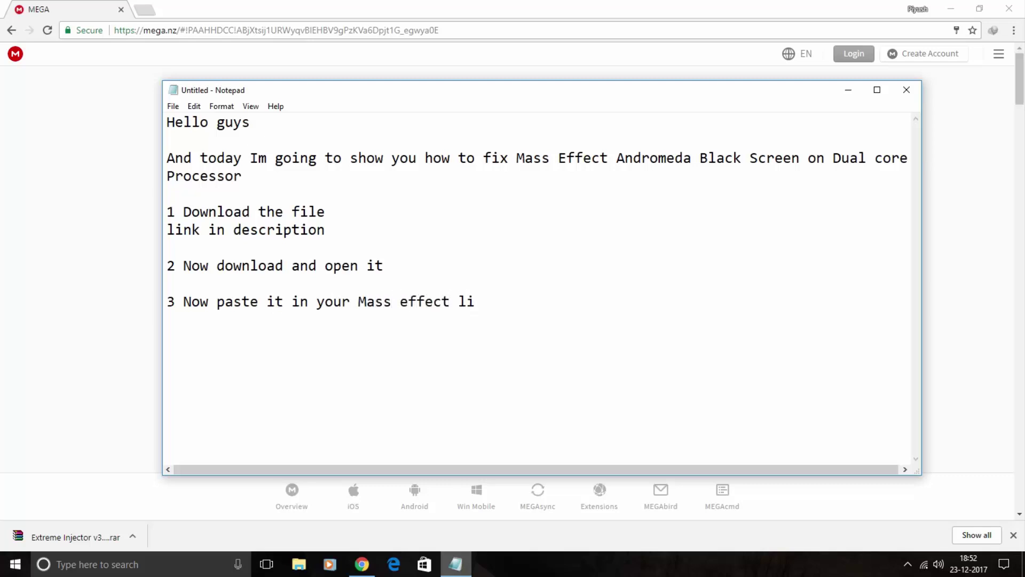
text(brabry)
click(457, 305)
text(game)
key(Return)
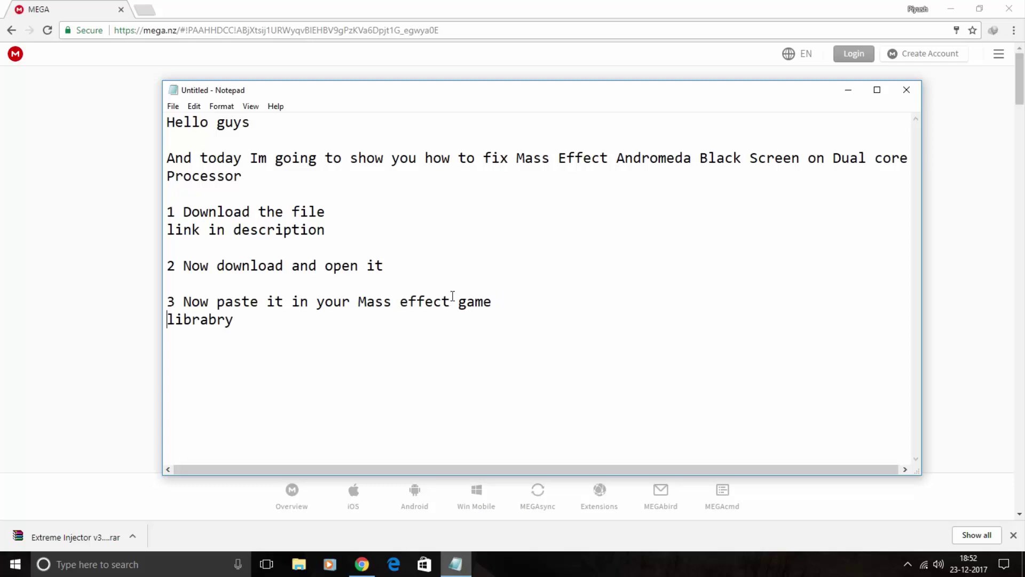
key(BackSpace)
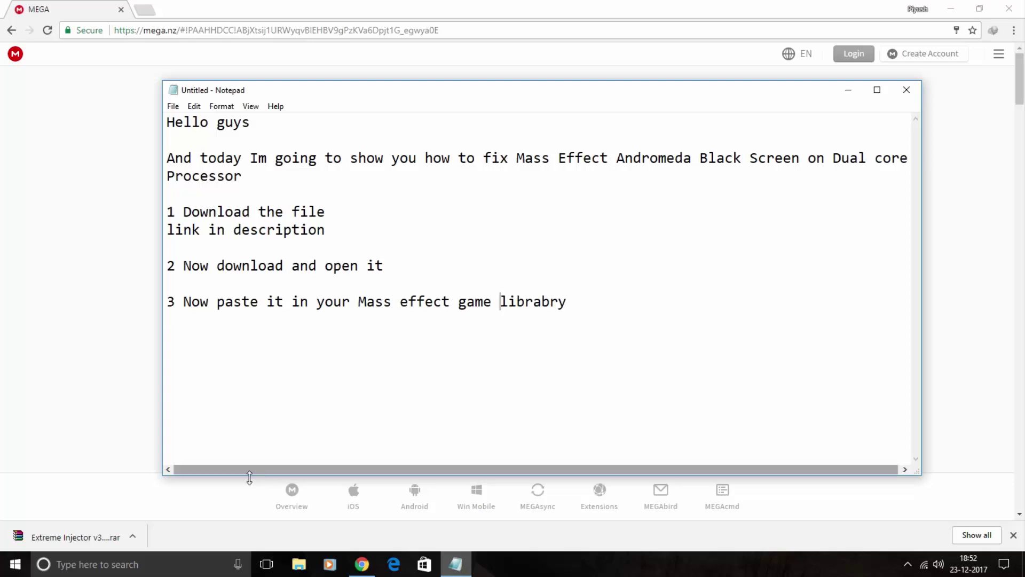
Step: Extract all files in the downloaded archive's Extreme Injector v3 folder to E:\Games\Mass Effect - Andromeda, replacing all existing files, and close WinRAR
click(103, 537)
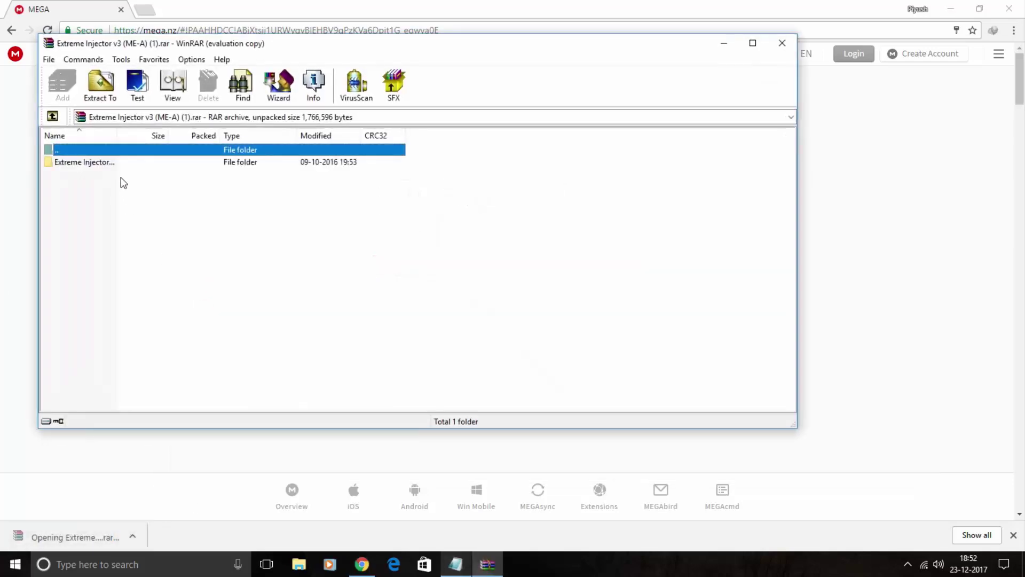
double_click(114, 161)
drag(101, 235, 85, 162)
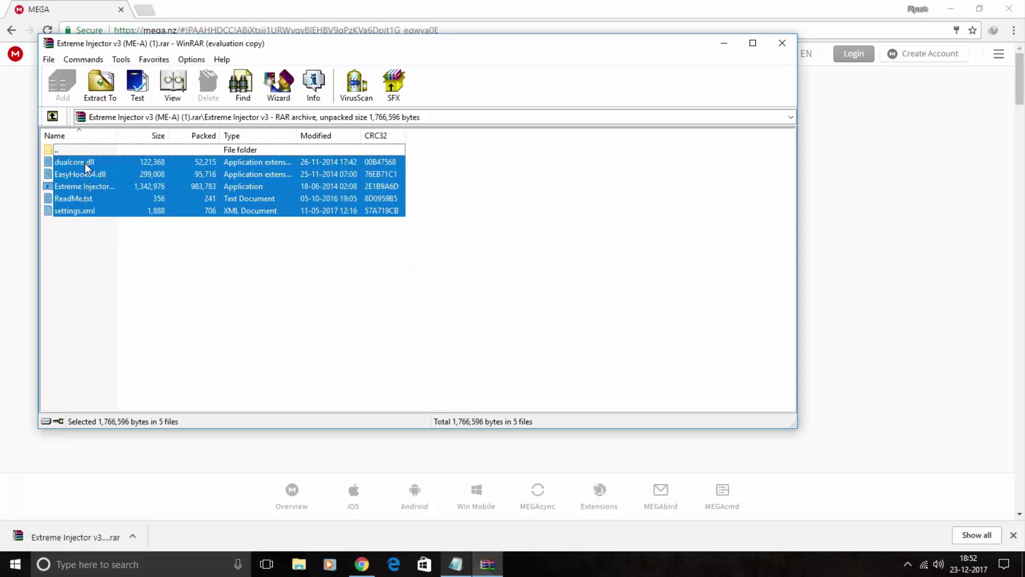
click(100, 92)
click(483, 277)
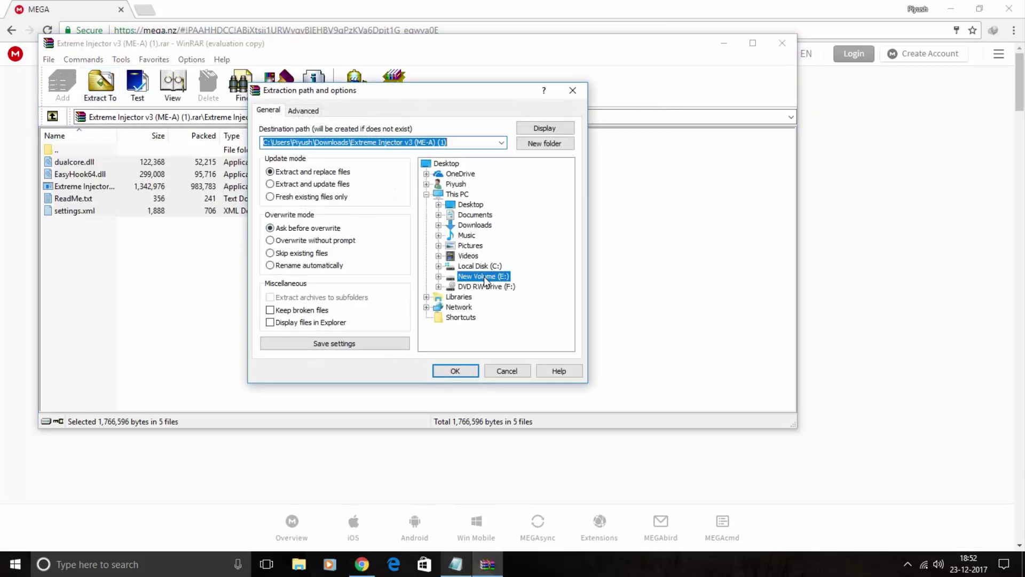
double_click(481, 276)
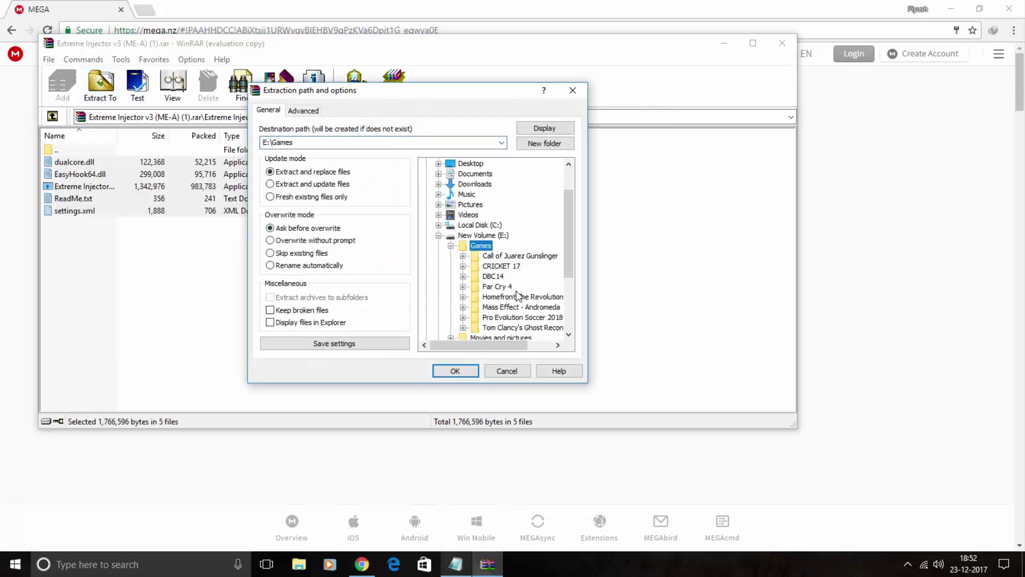
double_click(510, 307)
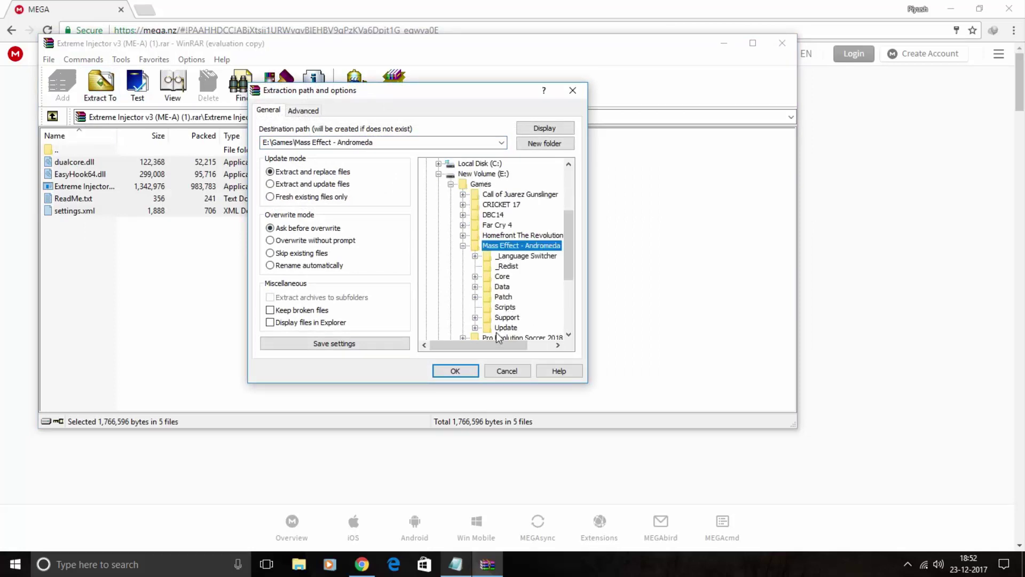
click(468, 373)
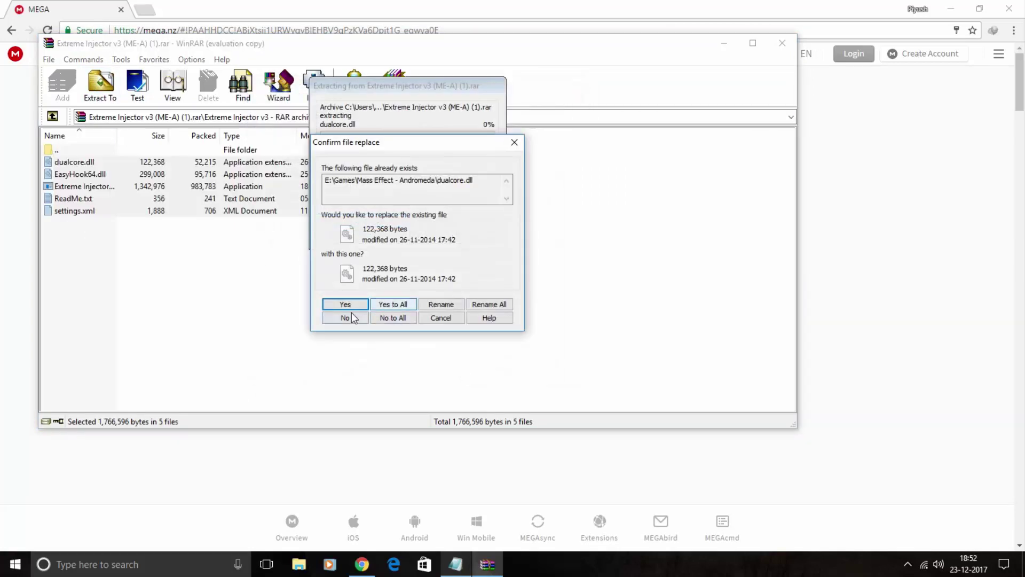
click(393, 305)
click(782, 42)
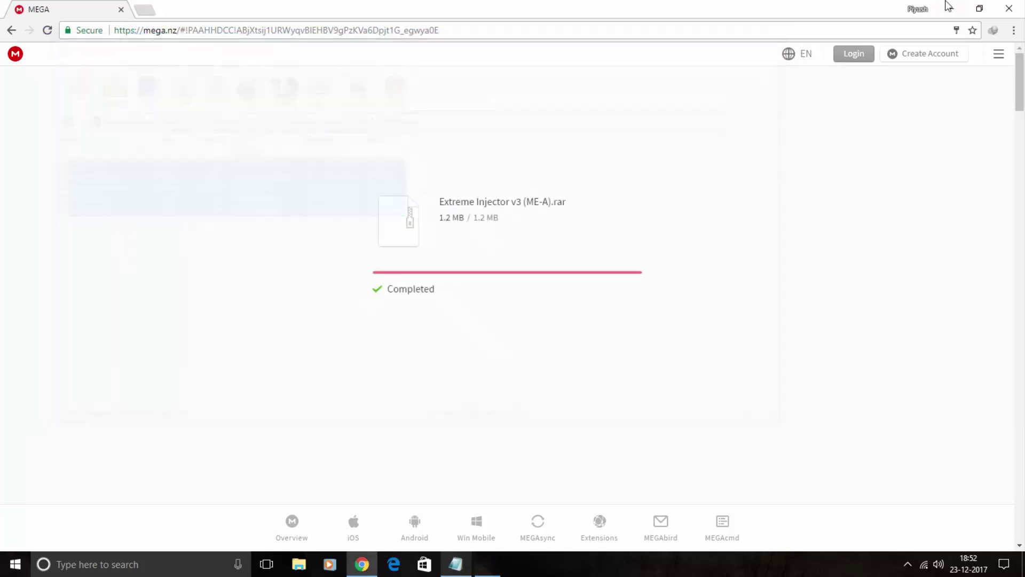
Step: Minimize the browser and open the E:\Games\Mass Effect - Andromeda folder in File Explorer
click(963, 7)
double_click(18, 88)
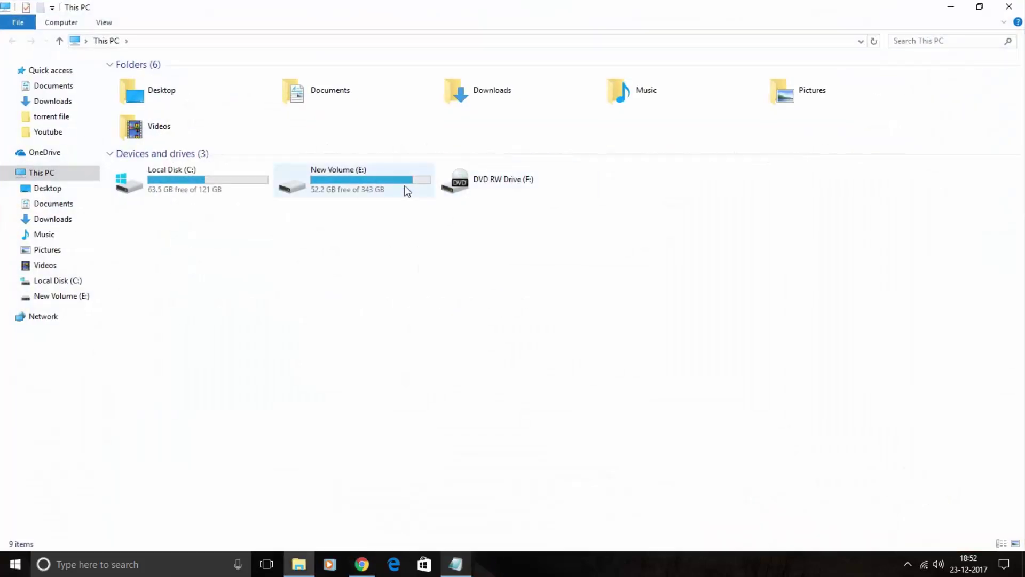
double_click(407, 191)
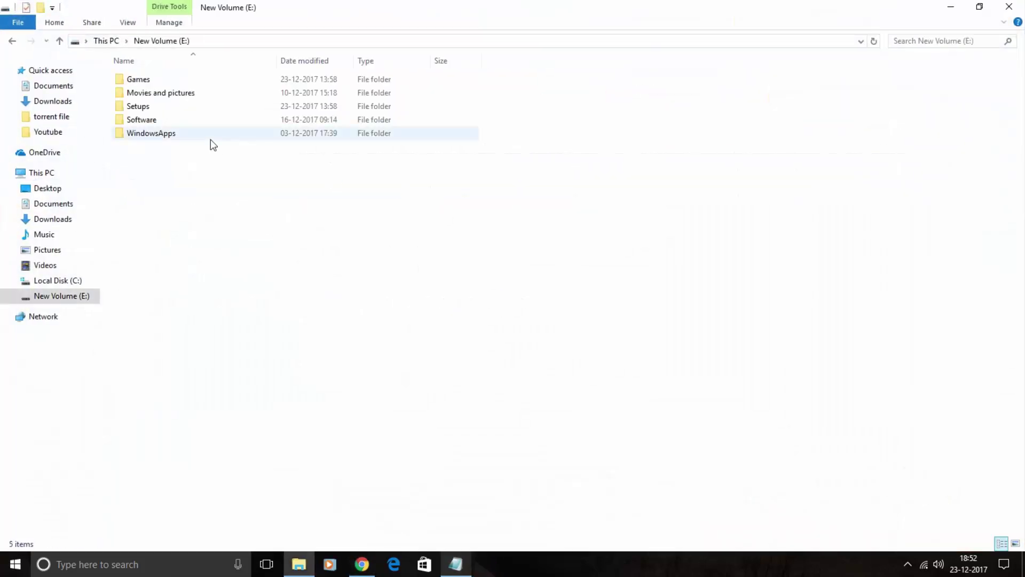
double_click(152, 80)
double_click(155, 147)
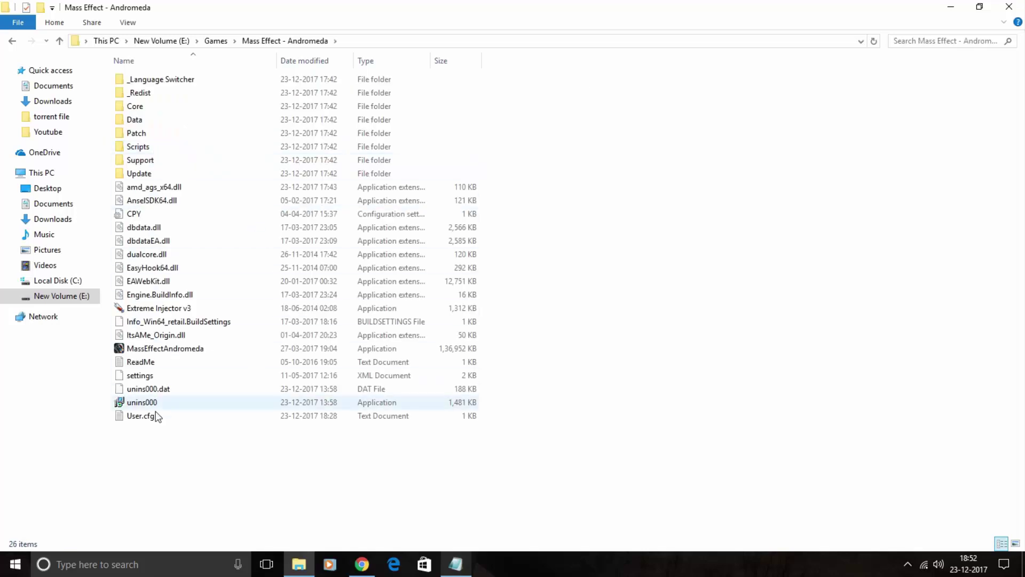
Step: Switch to Notepad and add the line "Now follow me" below the third instruction
key(alt+Tab)
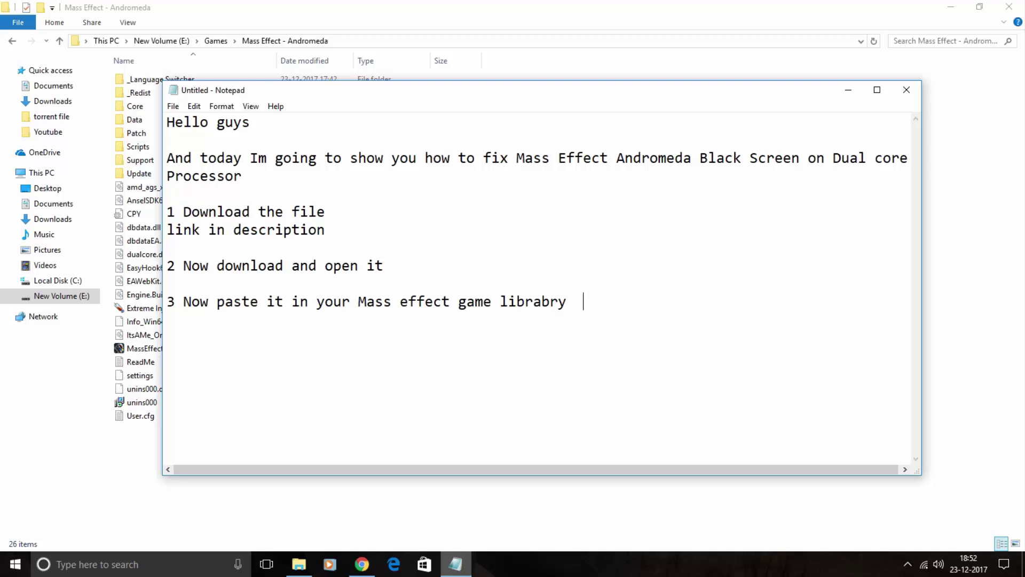
text(Now follow me)
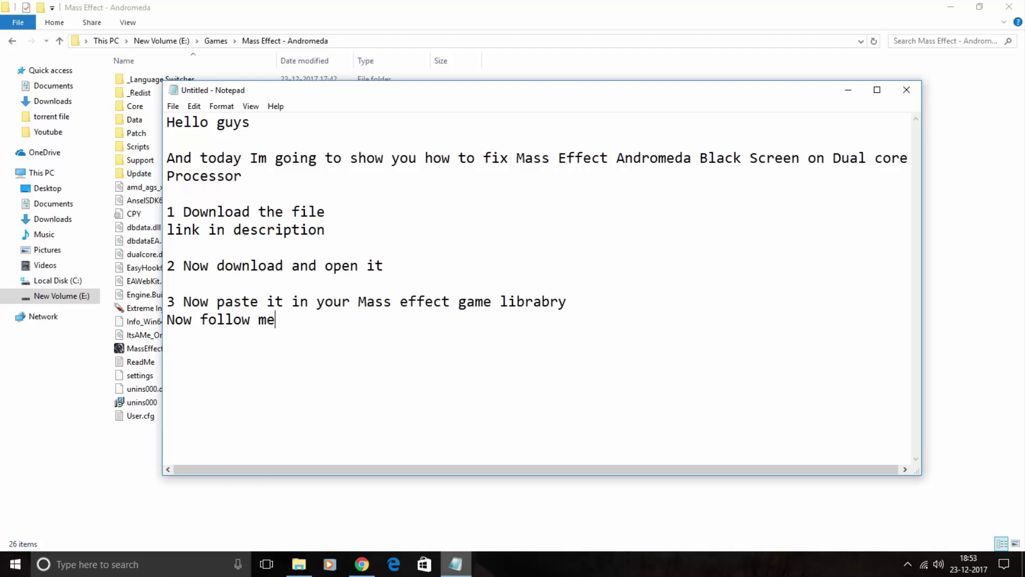
Step: Check in the Extreme Injector v3 application's compatibility properties that it runs as an administrator, and accept the dialog
click(140, 308)
right_click(138, 307)
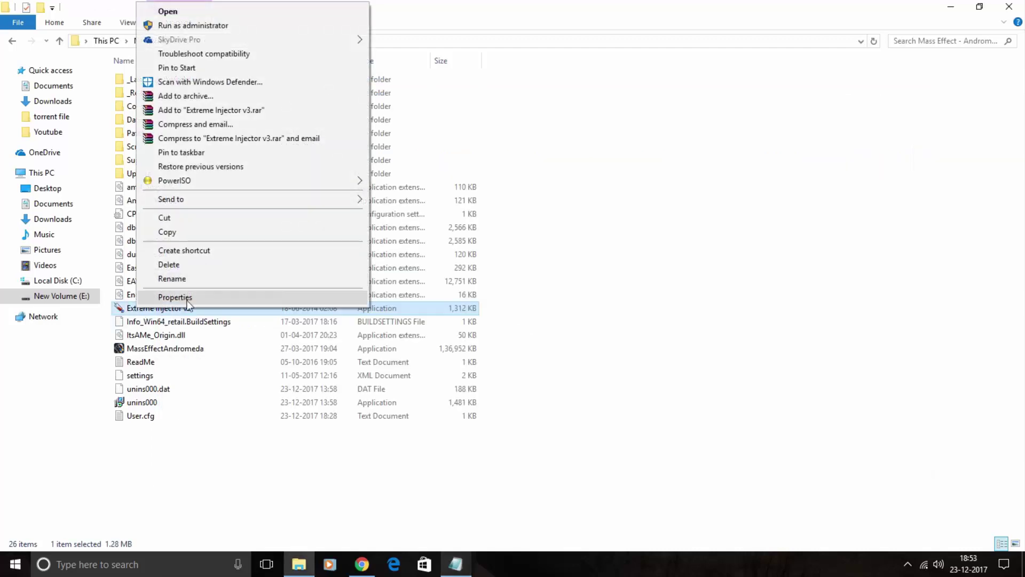
click(188, 302)
drag(199, 196, 235, 139)
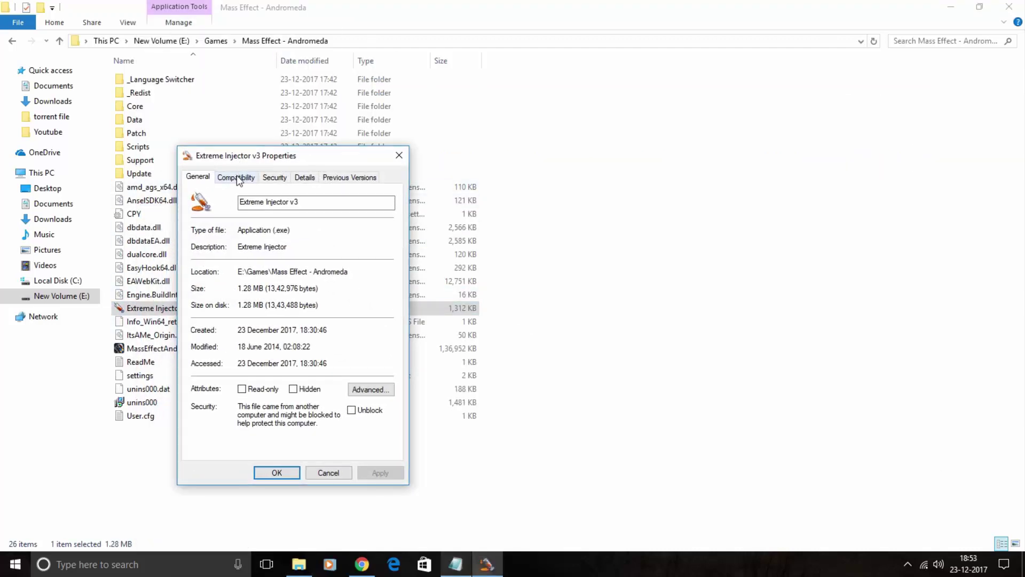
click(237, 178)
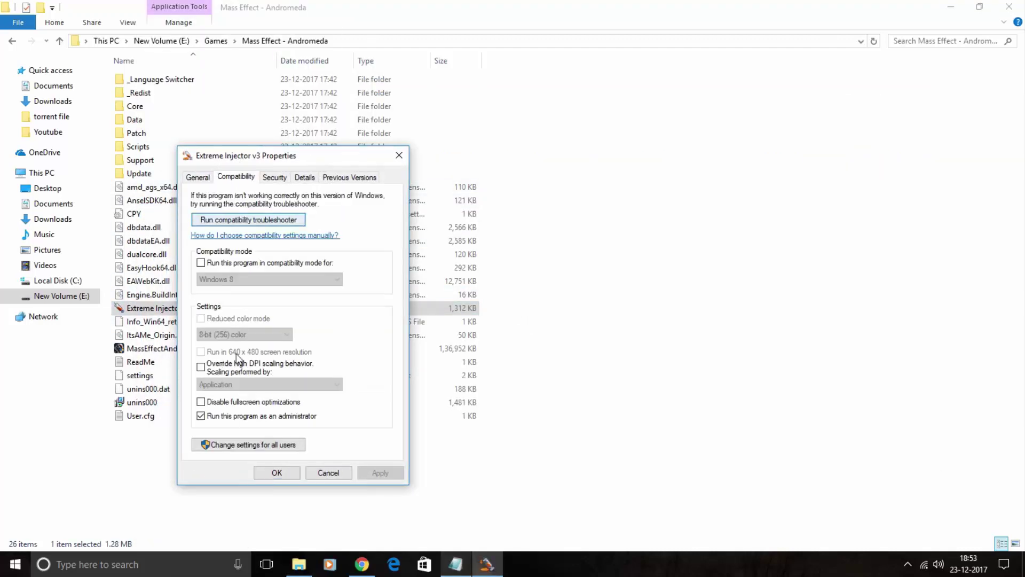
click(277, 473)
Step: Run Extreme Injector v3, allow it to make changes, and set its injection method to Manual Map
double_click(223, 307)
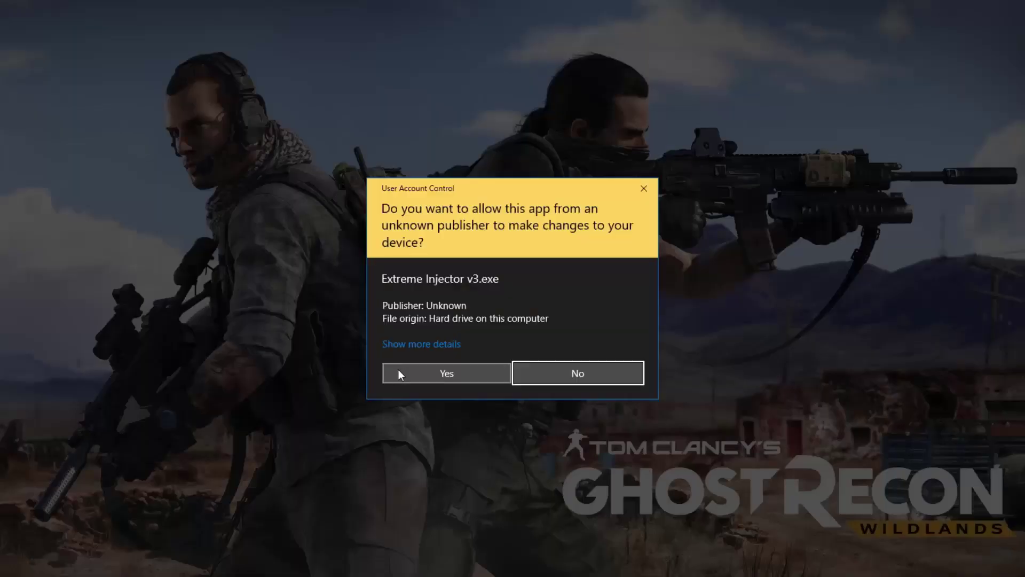
click(401, 371)
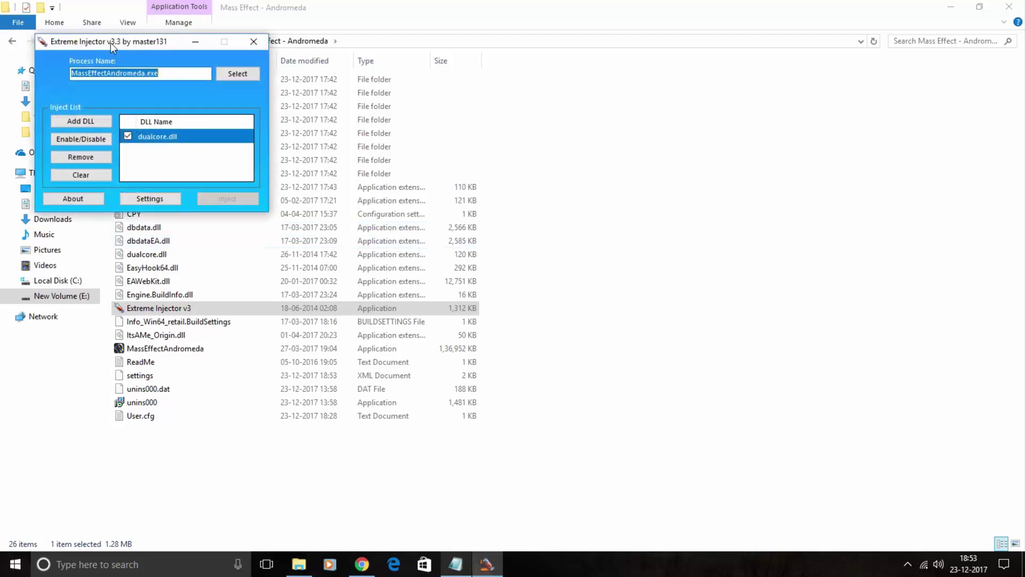
drag(100, 41, 298, 67)
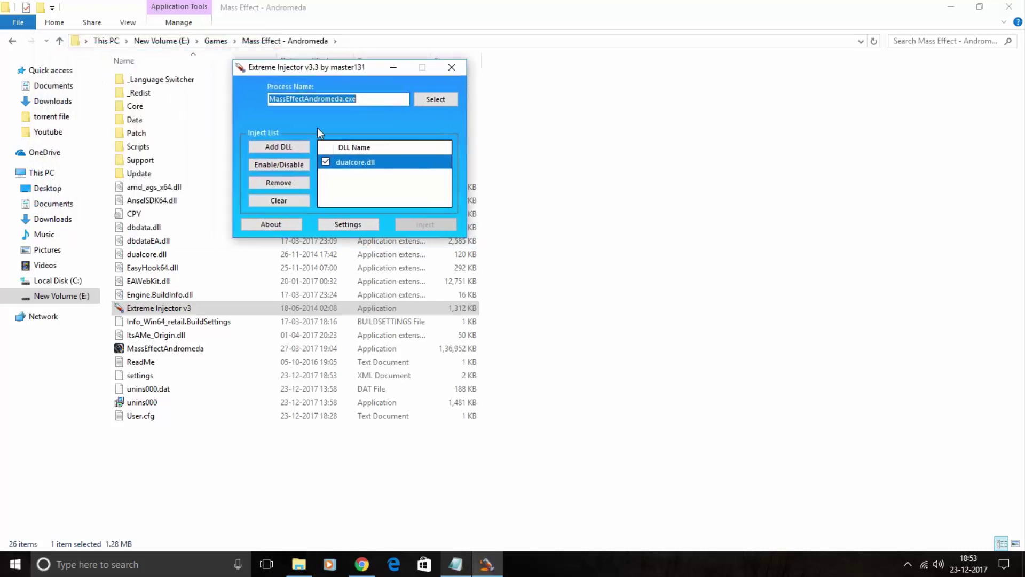
click(347, 224)
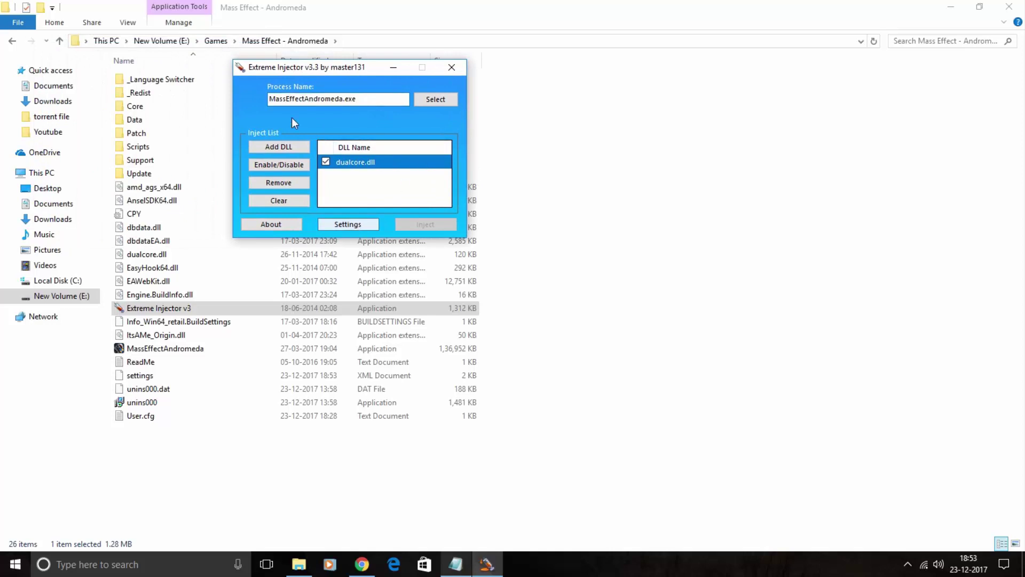
click(81, 96)
click(101, 141)
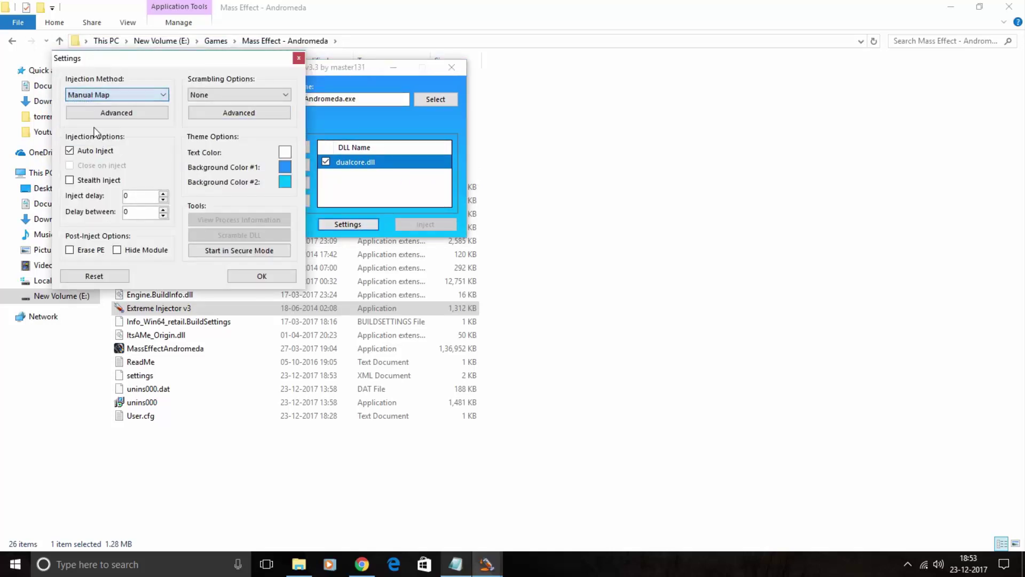
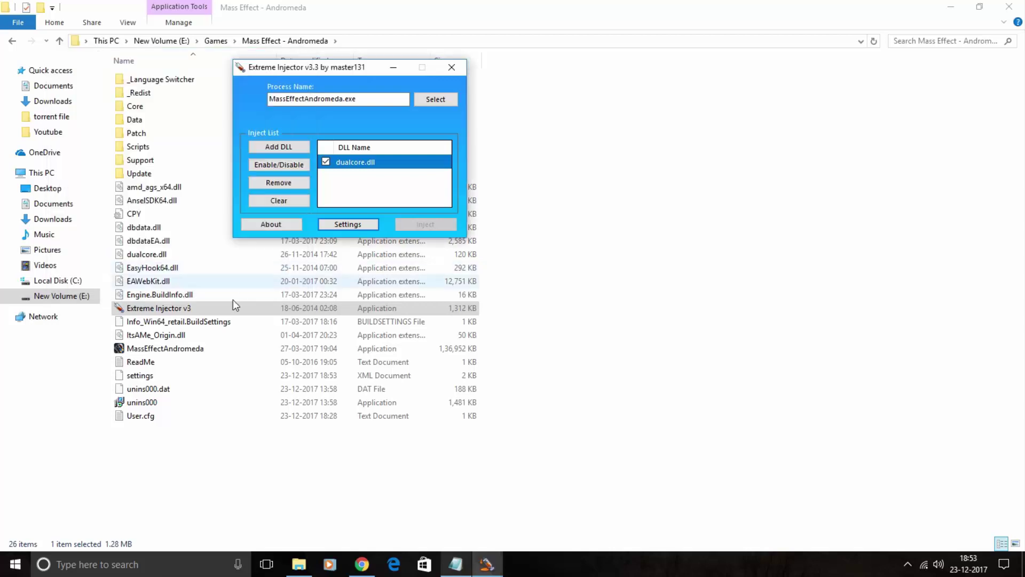
Step: Launch MassEffectAndromeda from the game folder with permission to make changes and dismiss the dualcore.dll injection error
double_click(203, 350)
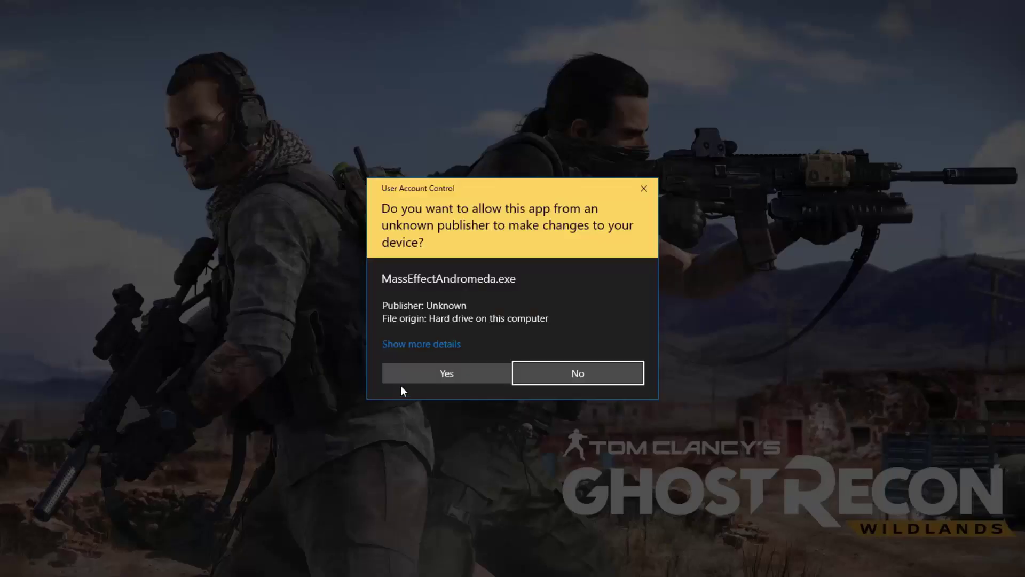
click(401, 376)
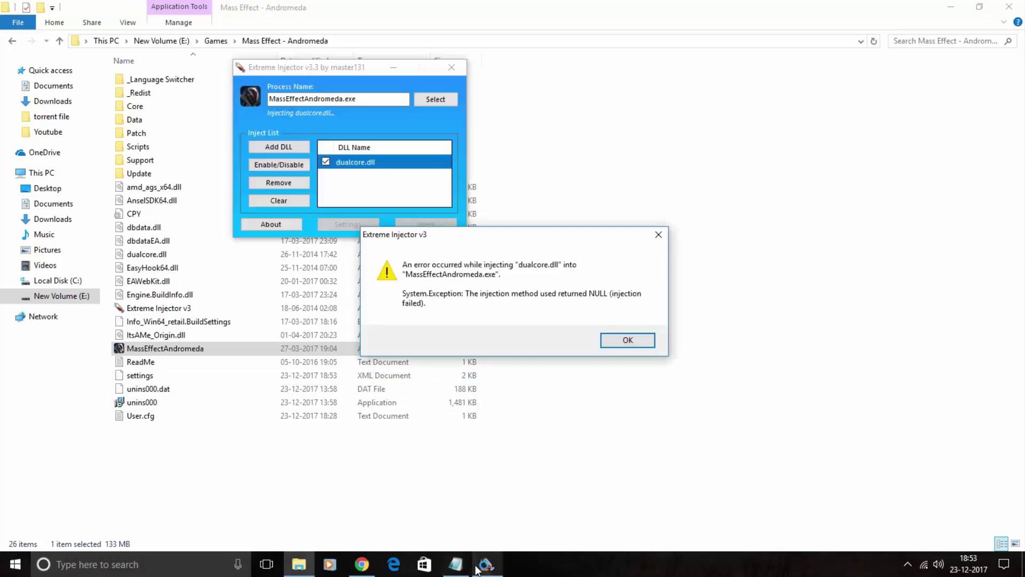
click(628, 340)
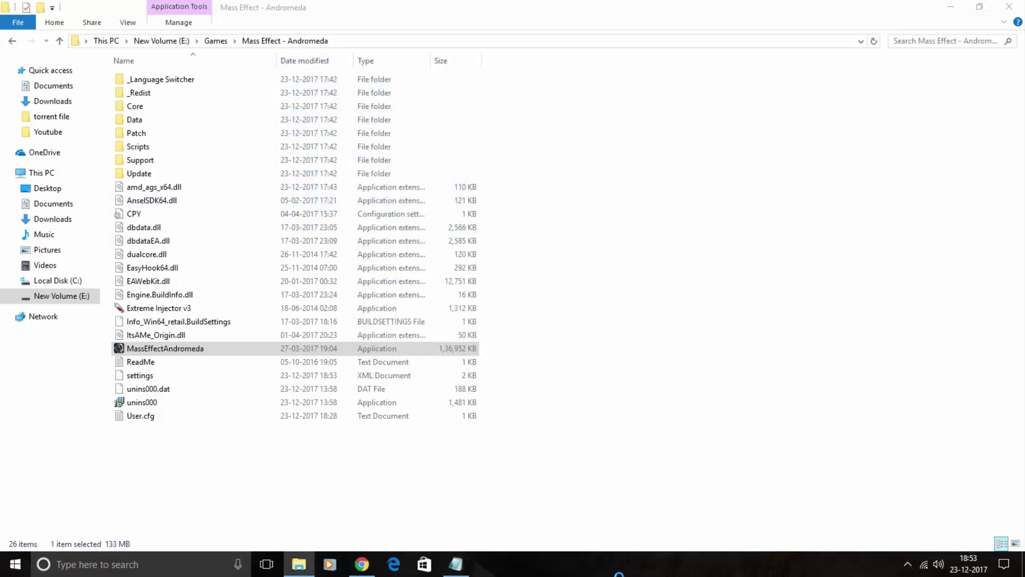
Step: Open Task Manager and end the Mass Effect: Andromeda background process
right_click(610, 564)
click(646, 517)
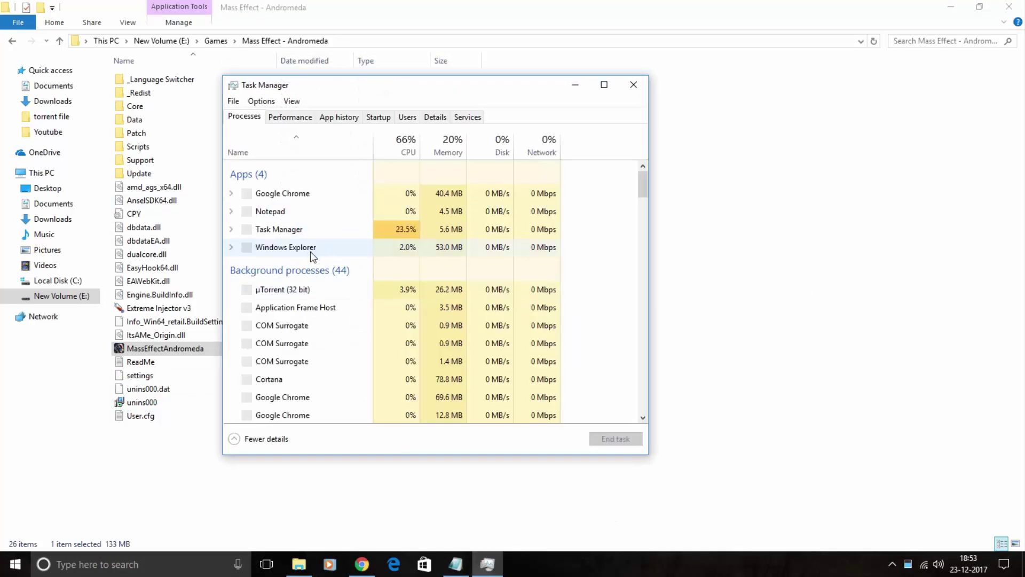
scroll(319, 268, down, 3)
scroll(319, 268, down, 3)
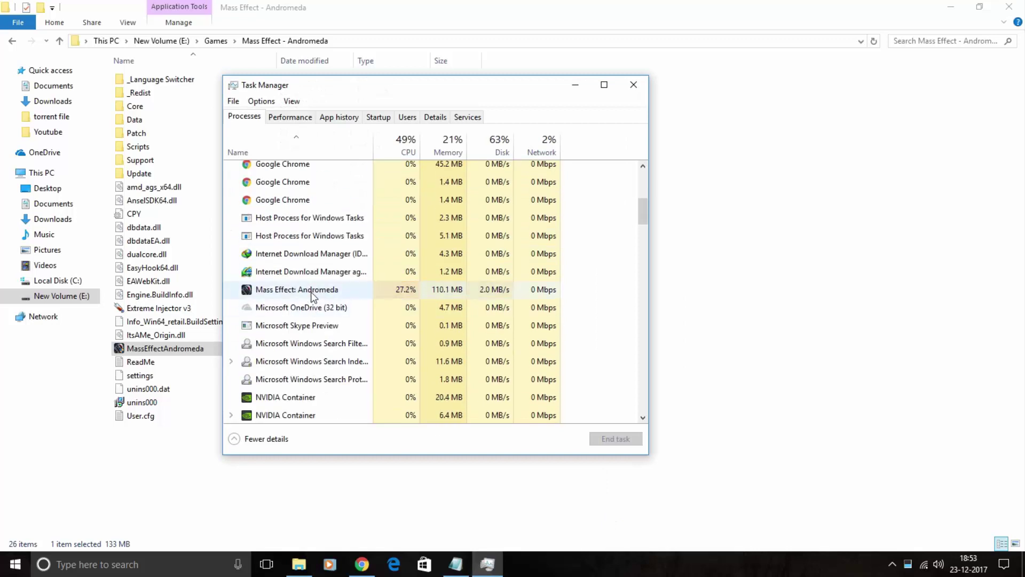
right_click(327, 290)
click(335, 300)
click(455, 564)
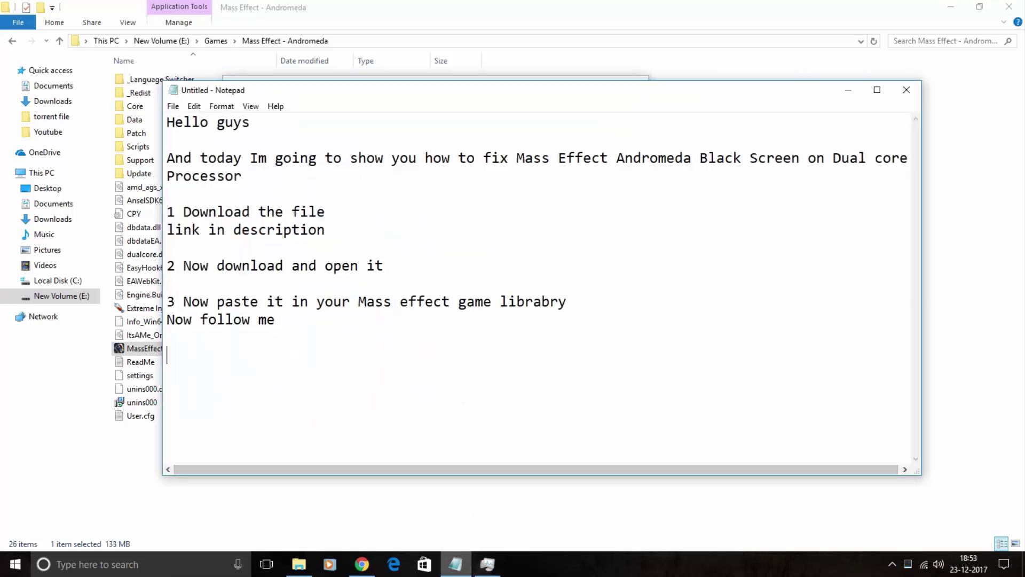
text(Dont psa)
key(BackSpace)
key(BackSpace)
click(984, 321)
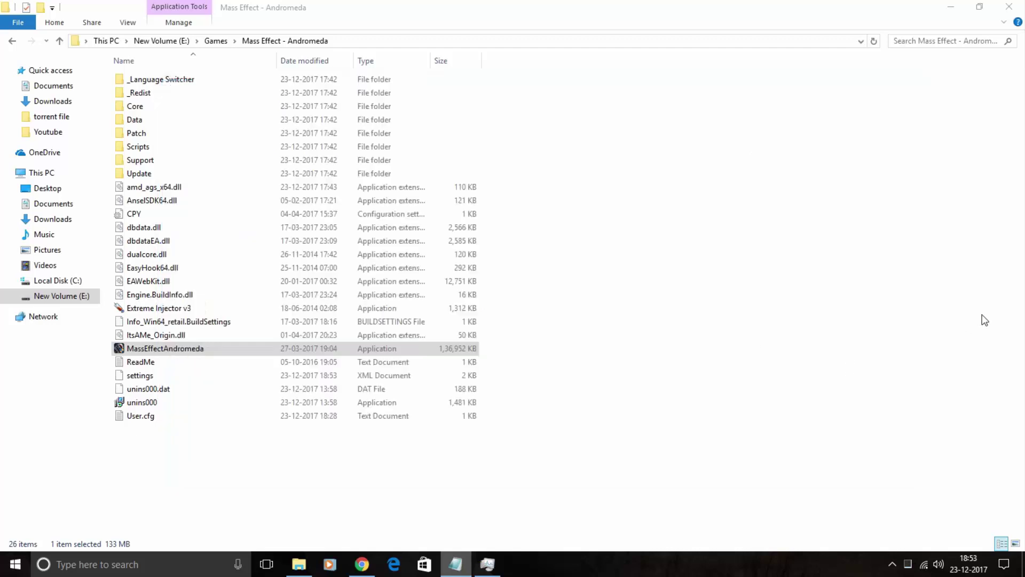
Step: Try running Extreme Injector v3 followed by MassEffectAndromeda, allowing both to make changes, and cancel the injector's crash dialog
double_click(160, 309)
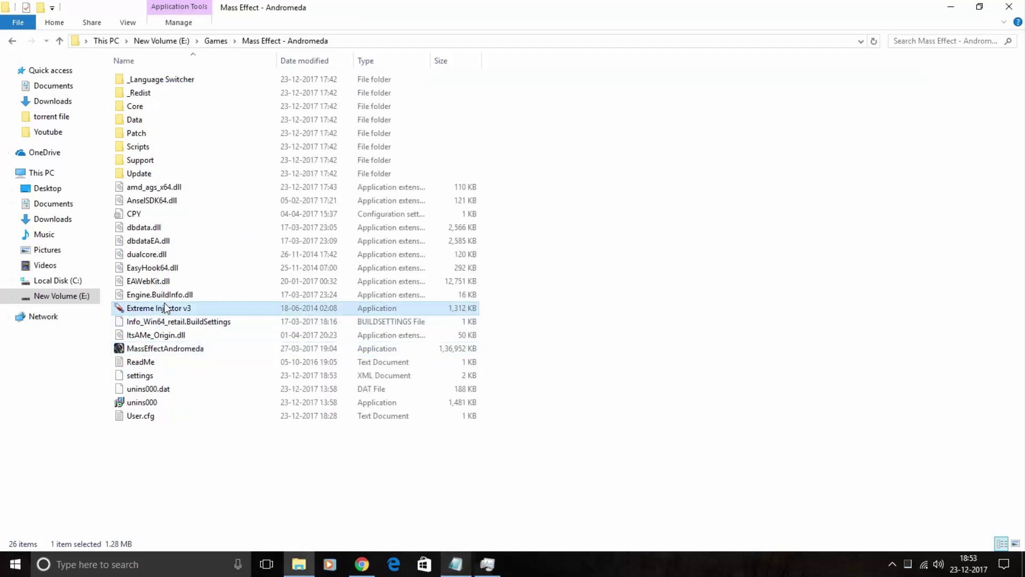
click(427, 434)
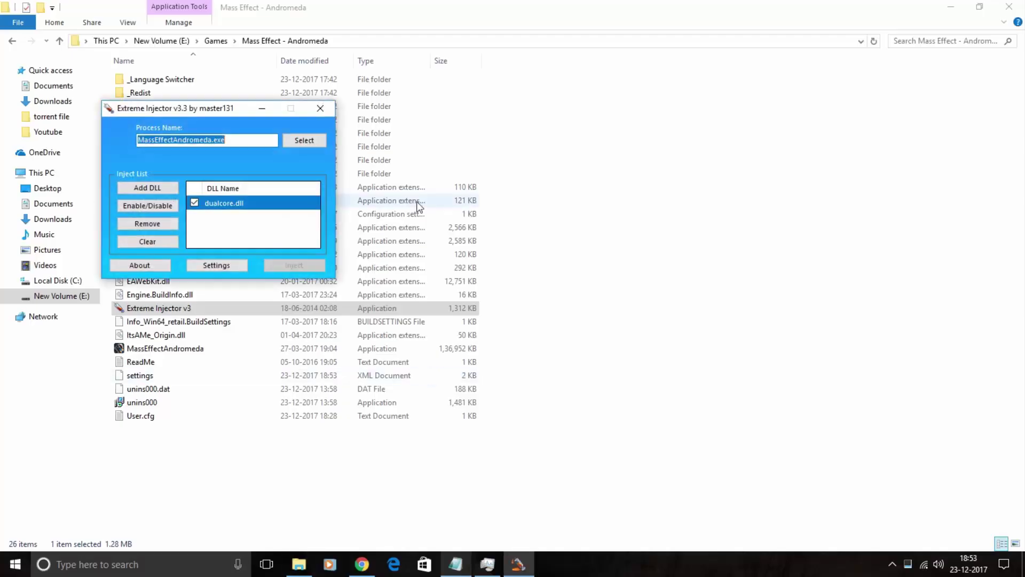
double_click(172, 348)
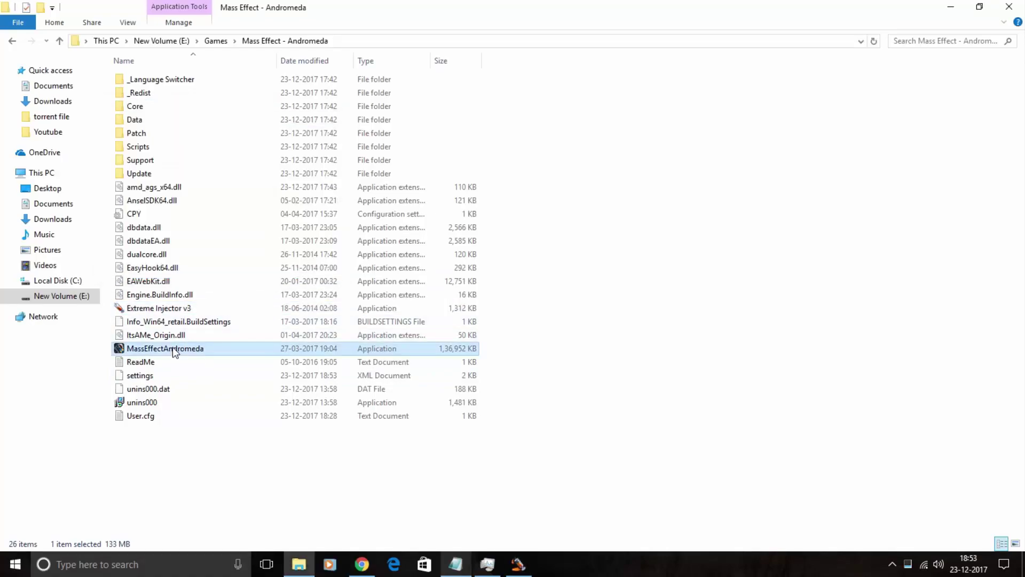
click(425, 375)
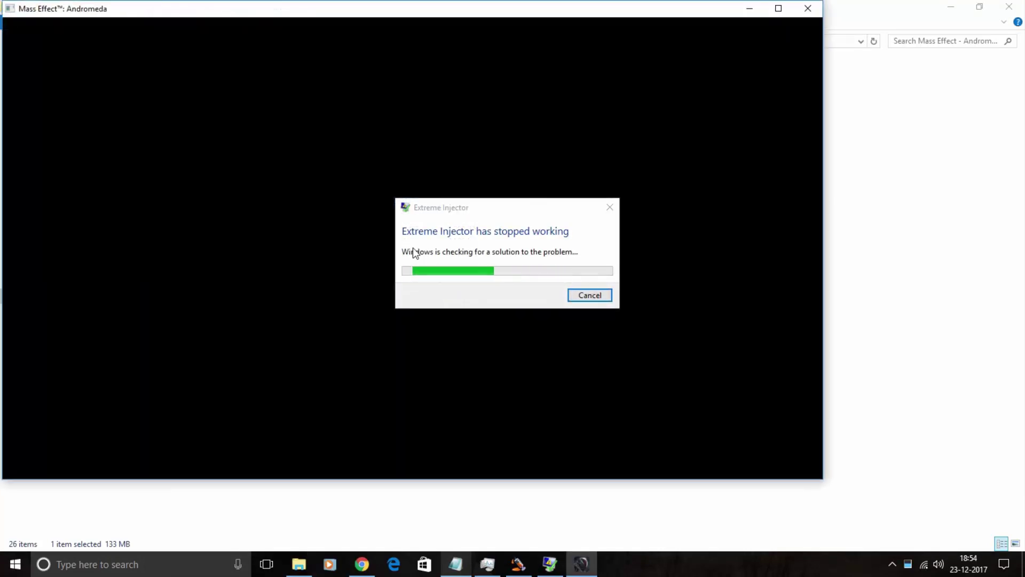
click(573, 298)
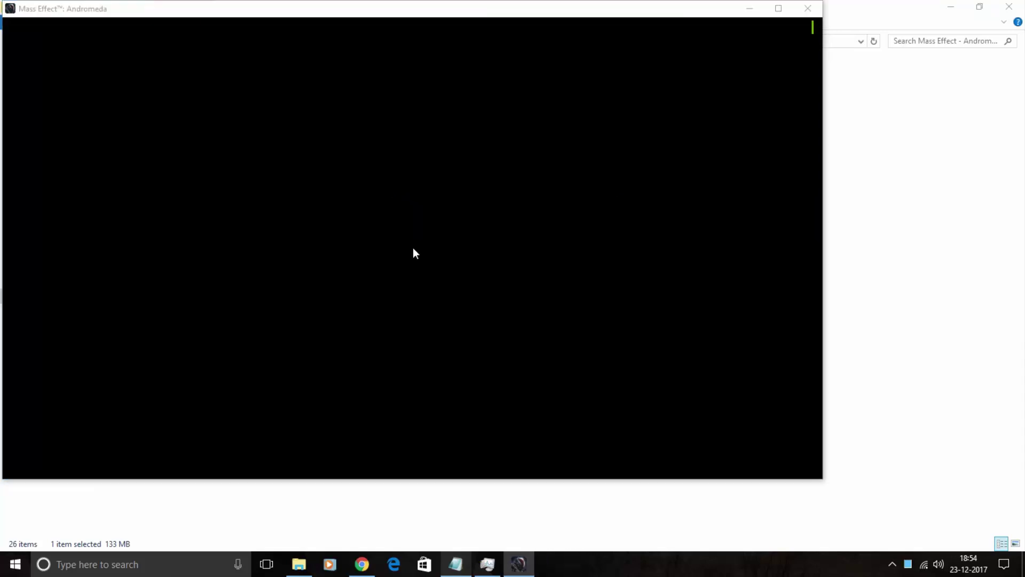
Step: Switch away from the game, end the Mass Effect: Andromeda app in Task Manager, and close Task Manager
key(alt+Tab)
click(483, 567)
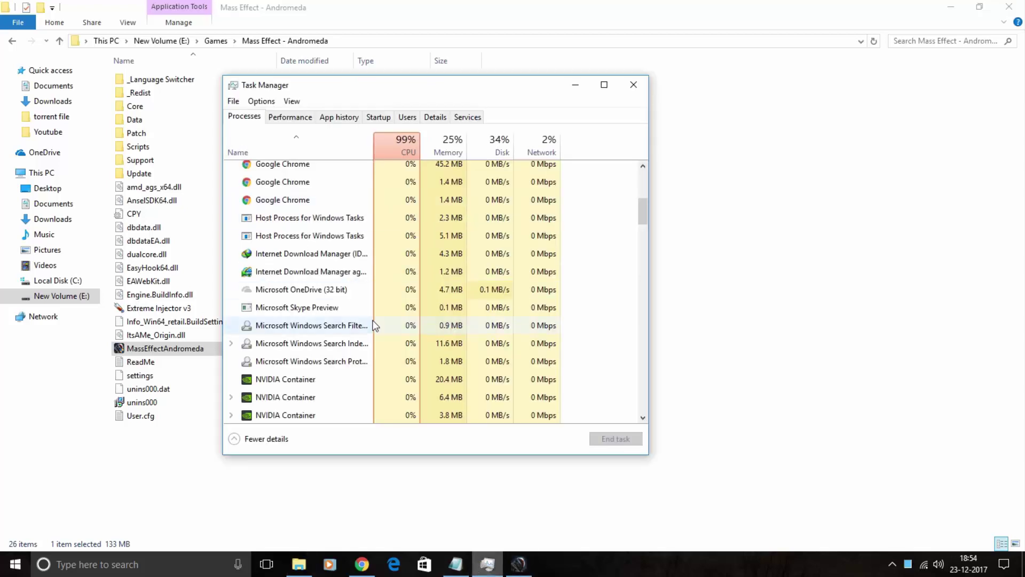
scroll(371, 311, up, 5)
right_click(346, 211)
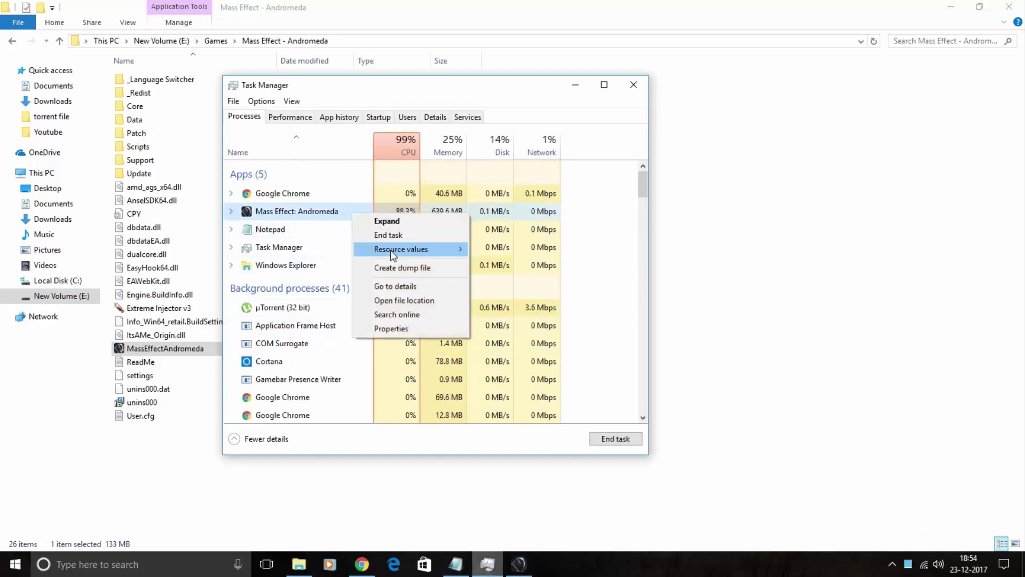
click(374, 233)
click(633, 85)
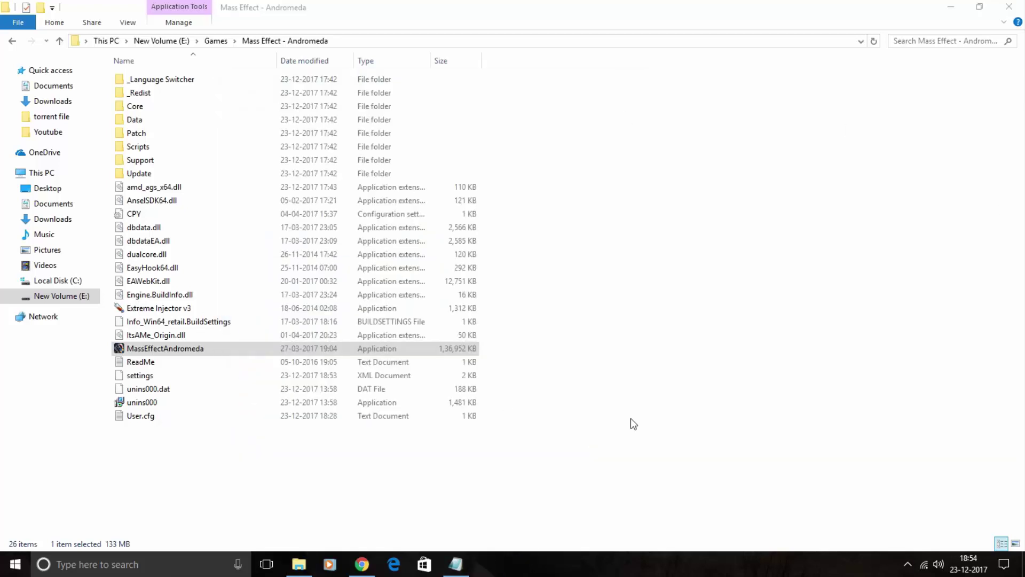
Step: Refresh the game folder, try running Extreme Injector v3 and MassEffectAndromeda again with permission, and cancel the injector's crash dialog
right_click(671, 278)
click(729, 328)
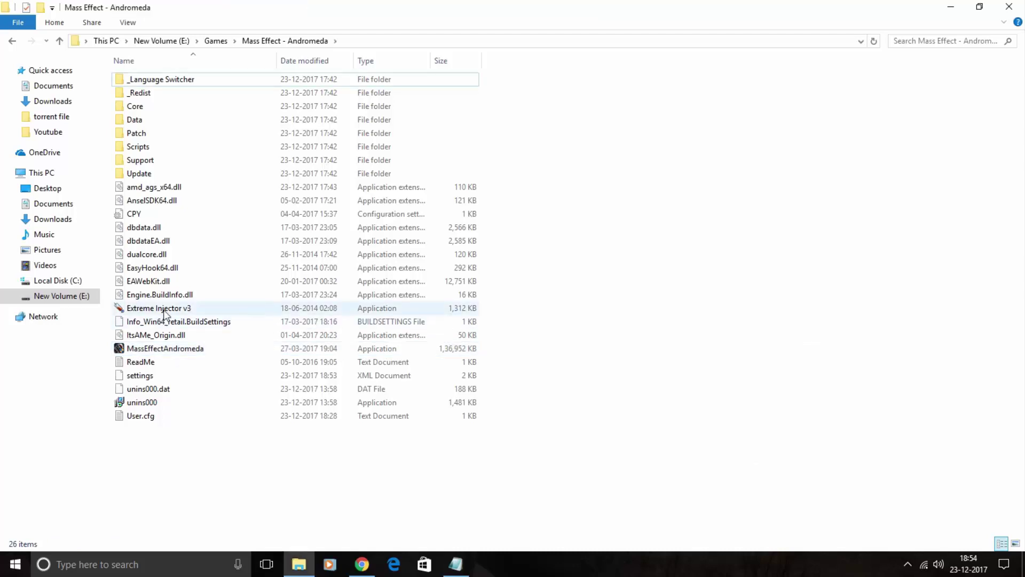
double_click(171, 308)
click(400, 379)
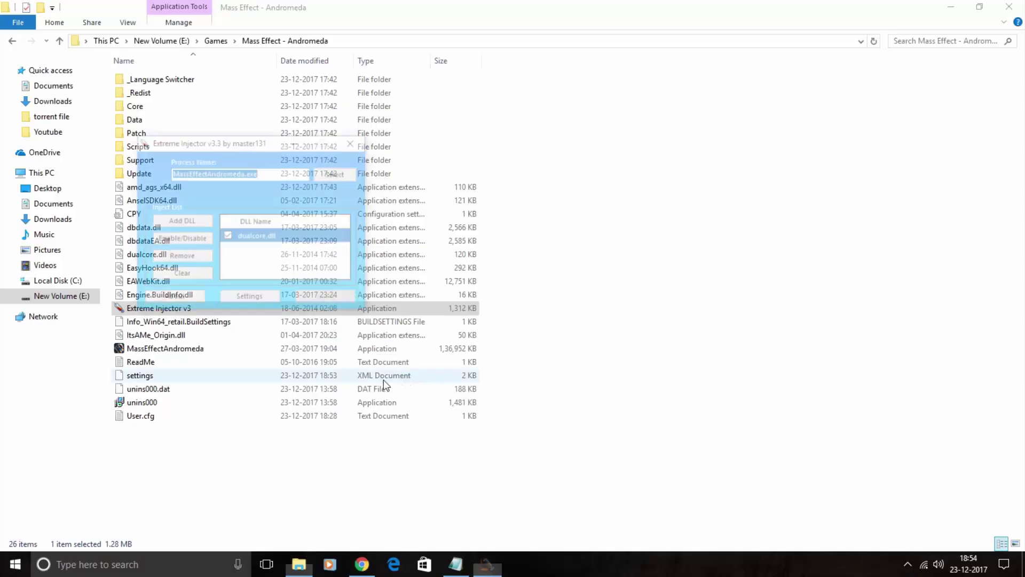
double_click(369, 349)
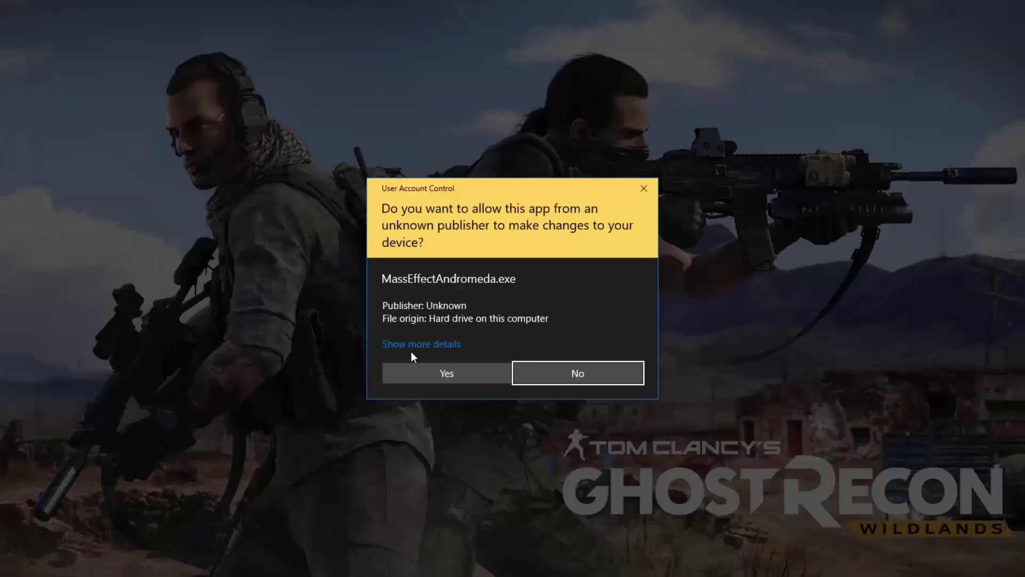
click(459, 377)
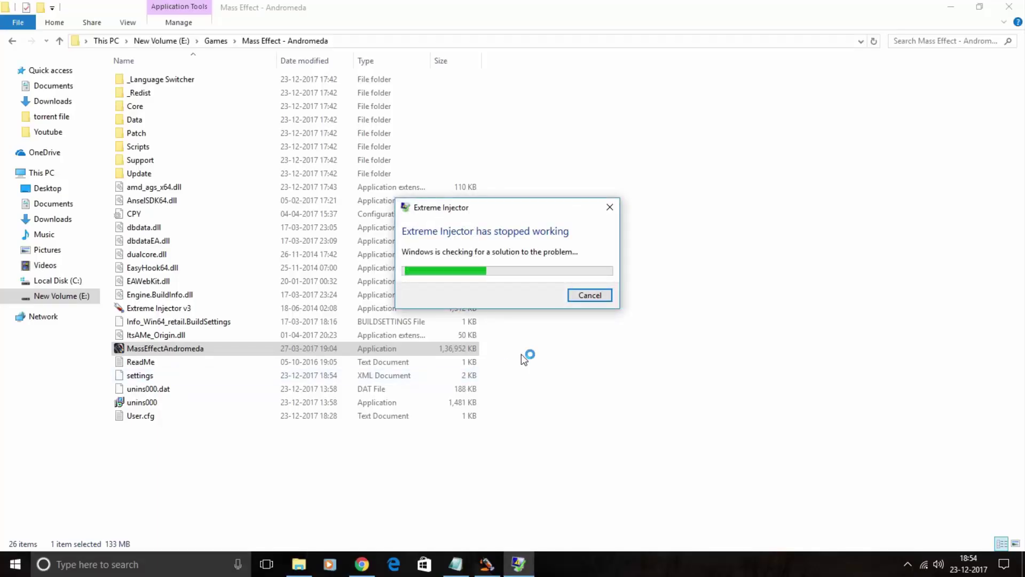
click(589, 294)
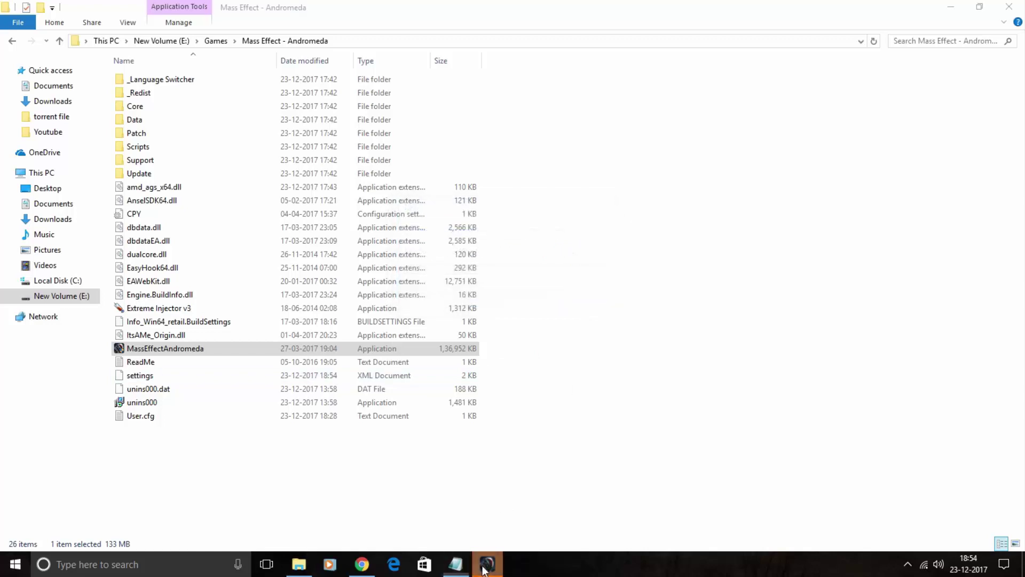
Step: Close the running Mass Effect: Andromeda game window and switch to the Notepad instructions
right_click(485, 570)
click(448, 534)
click(456, 565)
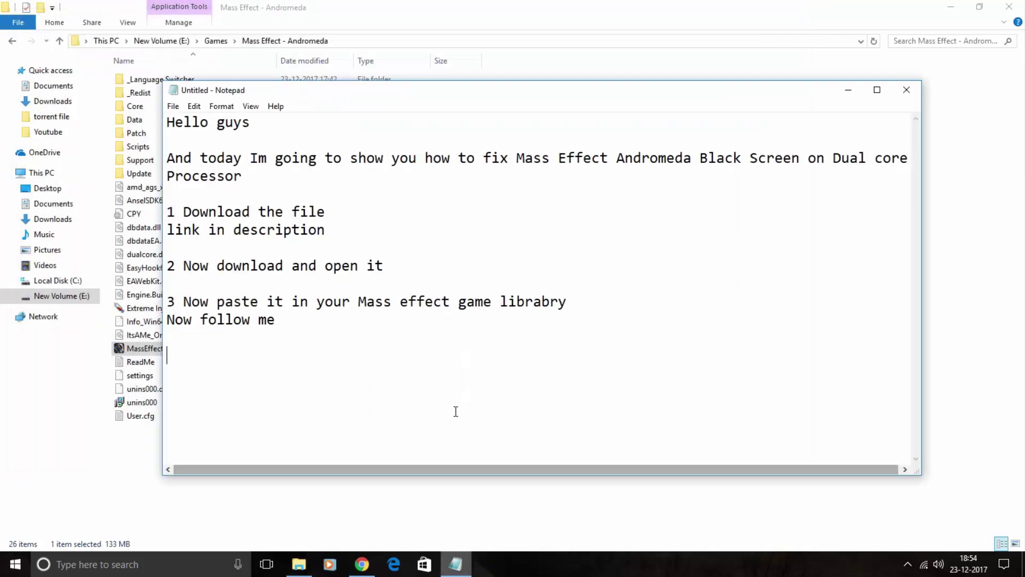
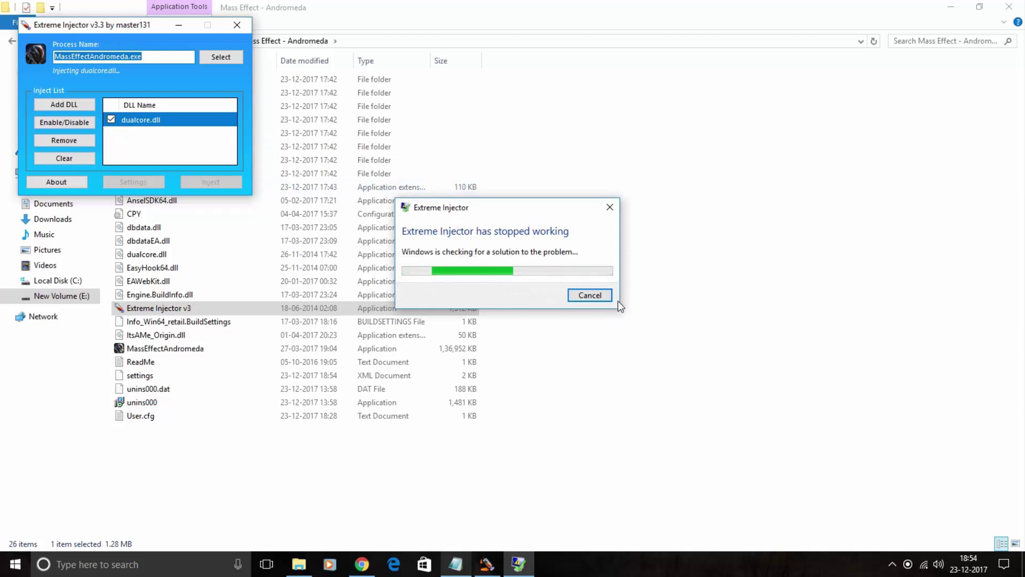
Step: Cancel the Extreme Injector crash dialog, end the Mass Effect: Andromeda process in Task Manager, and close Task Manager
click(590, 295)
right_click(643, 564)
click(668, 513)
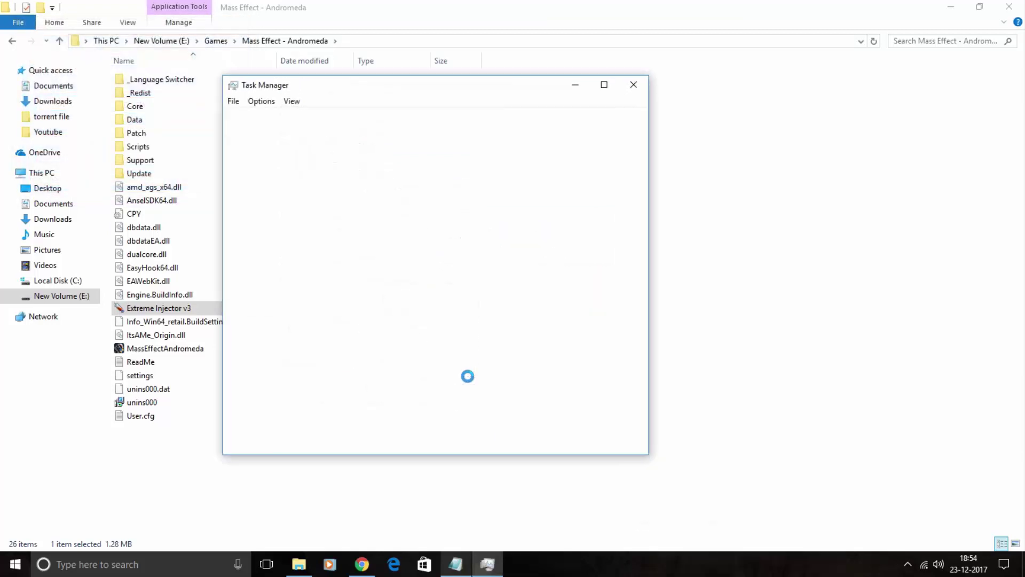
scroll(342, 374, down, 7)
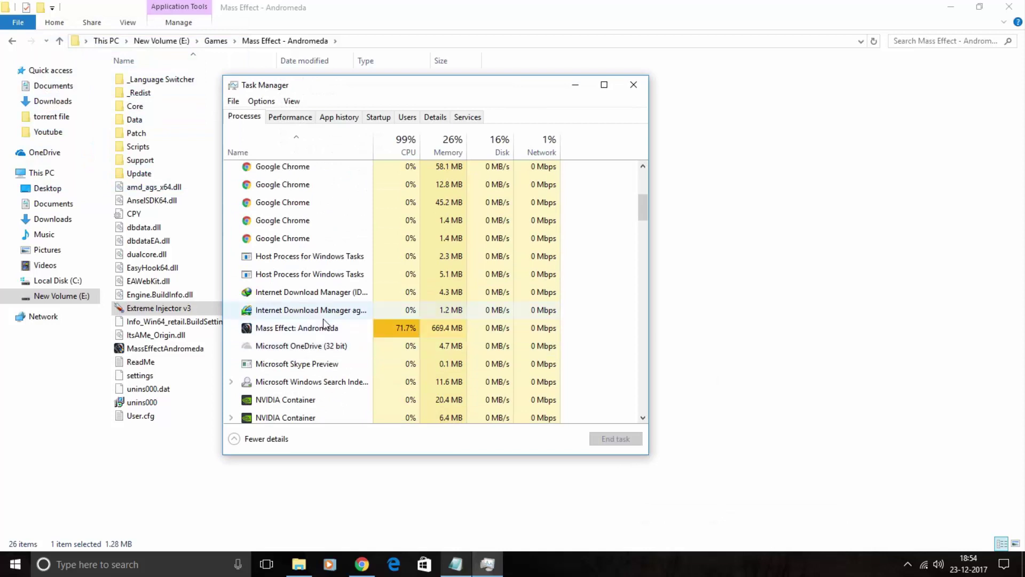
scroll(320, 336, down, 3)
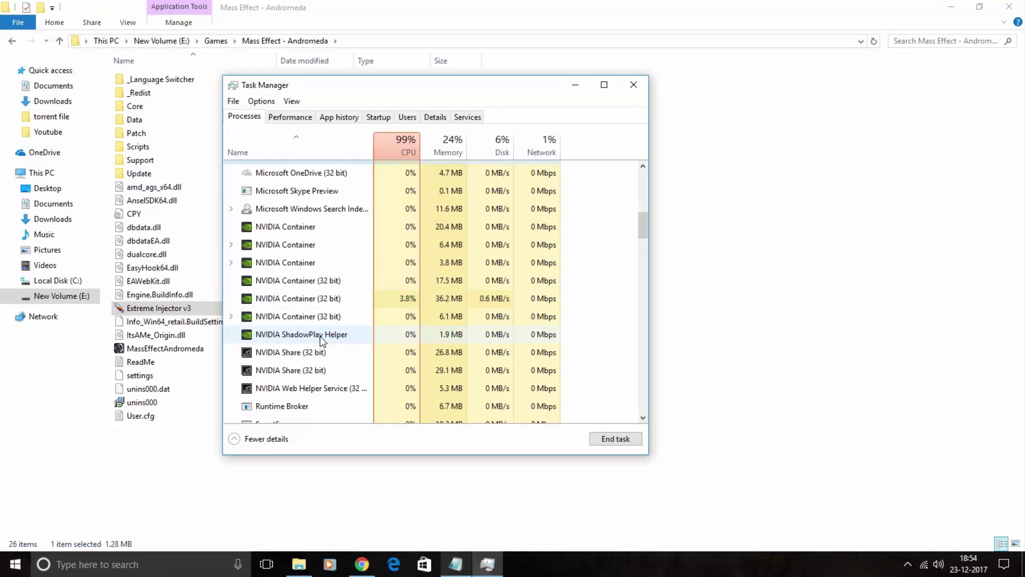
scroll(319, 335, down, 3)
scroll(435, 267, up, 3)
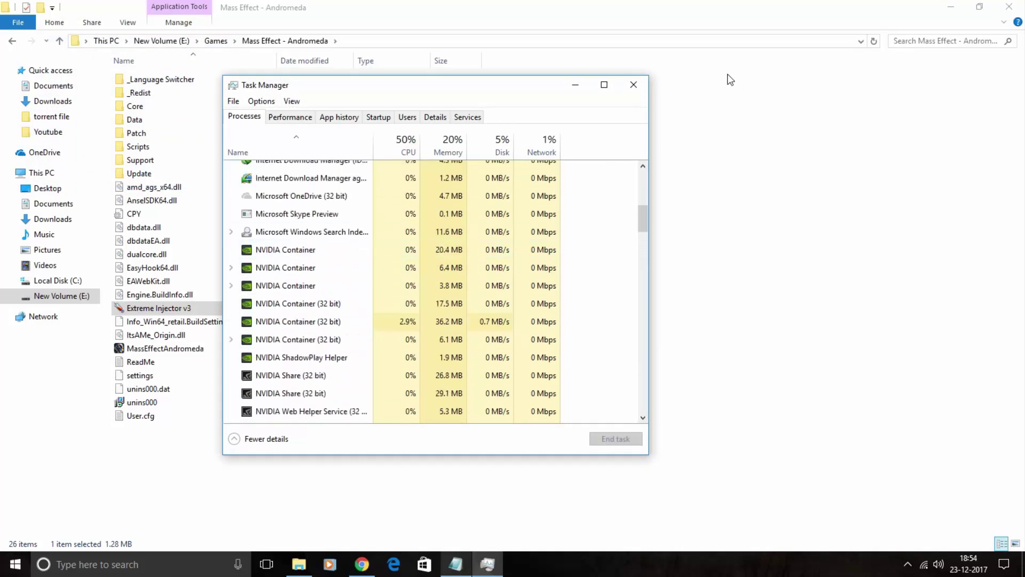
click(646, 87)
Step: Run Extreme Injector v3 and launch MassEffectAndromeda from the game folder, allowing both to make changes to the device
double_click(232, 309)
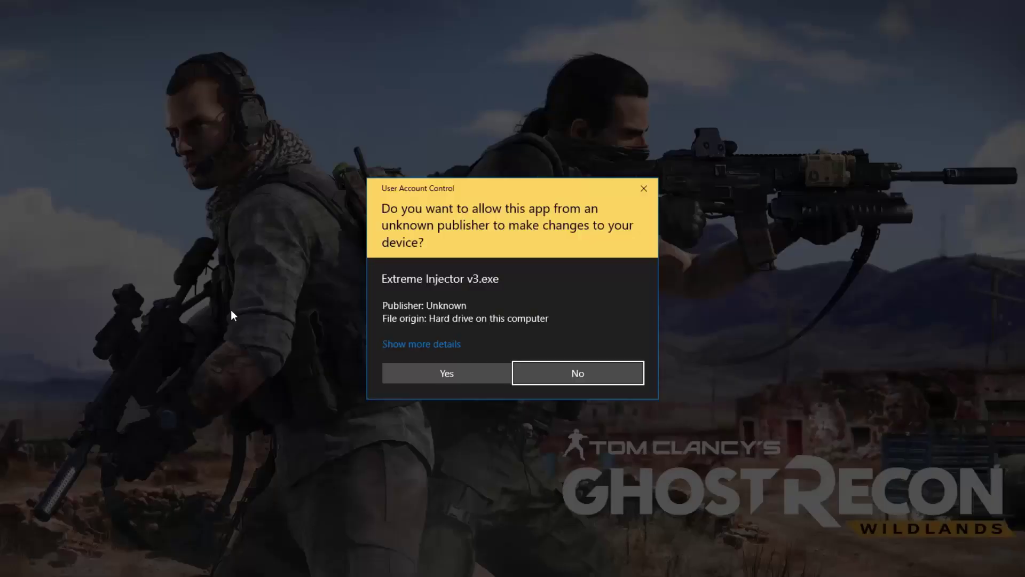
click(386, 376)
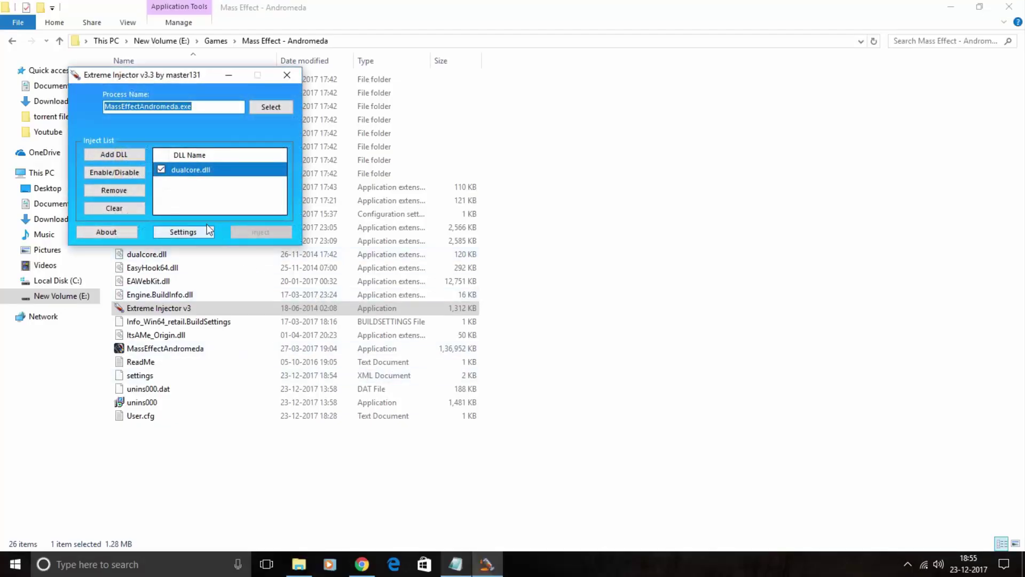
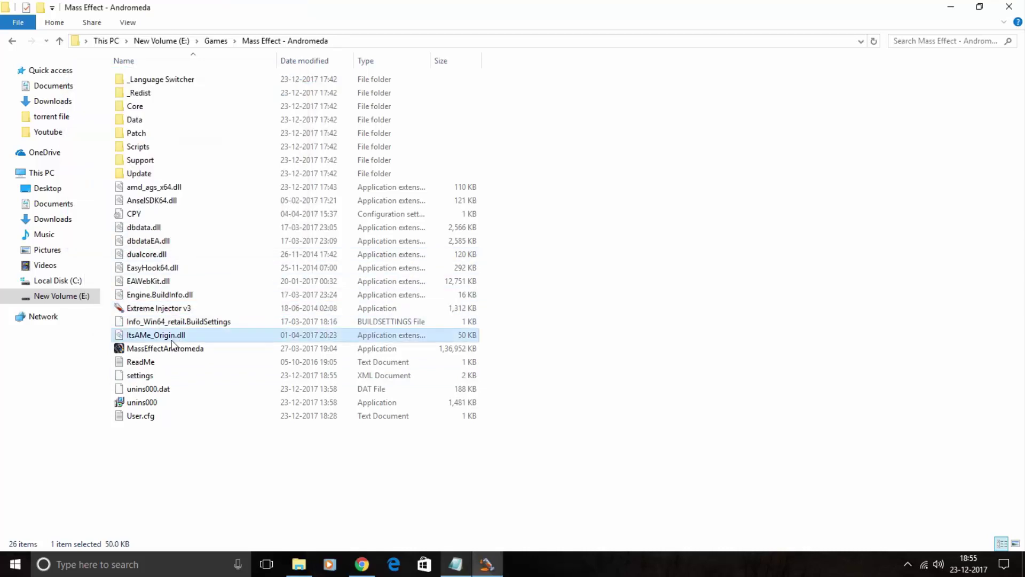
double_click(171, 348)
click(394, 369)
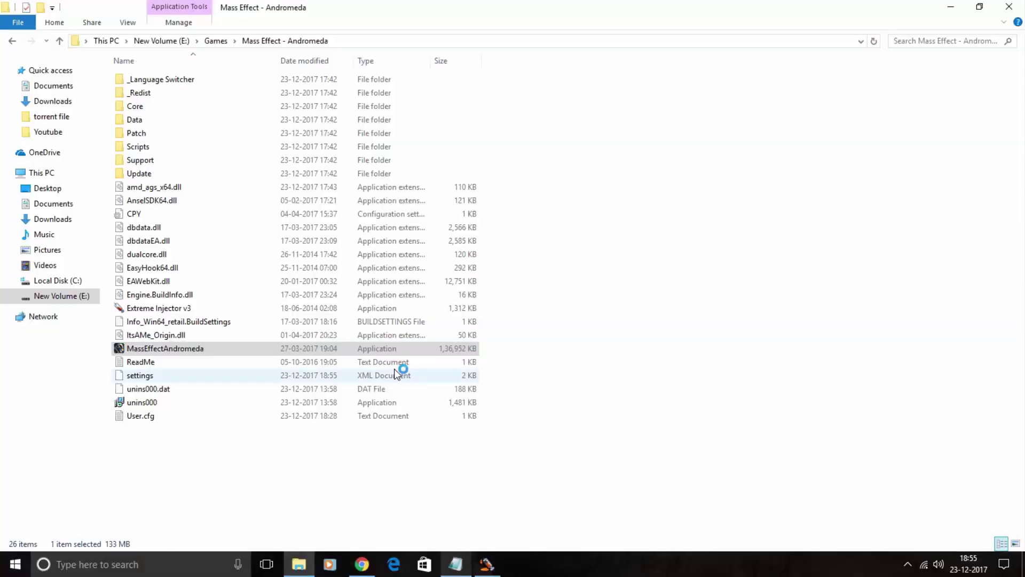